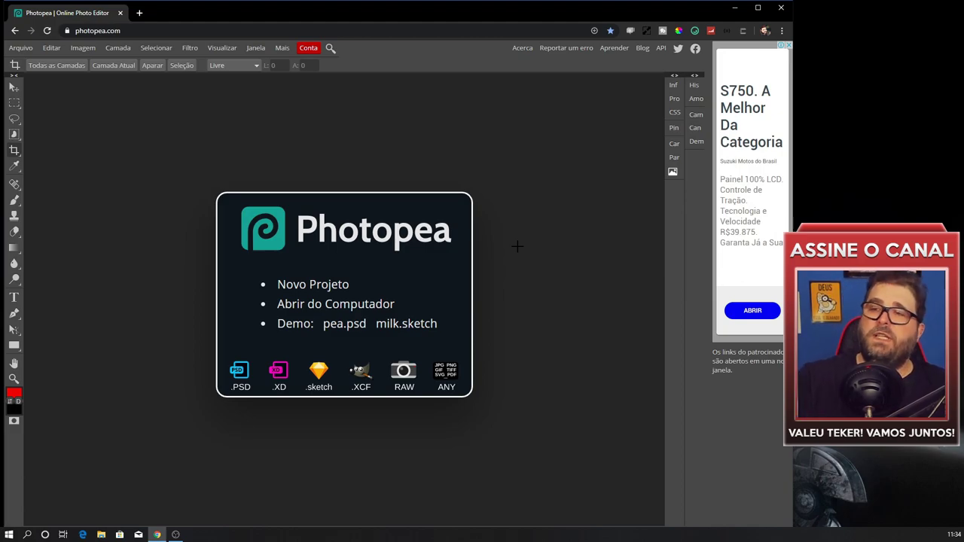
# Open witcher3.jpg from the computer via Arquivo > Abrir
pyautogui.click(20, 47)
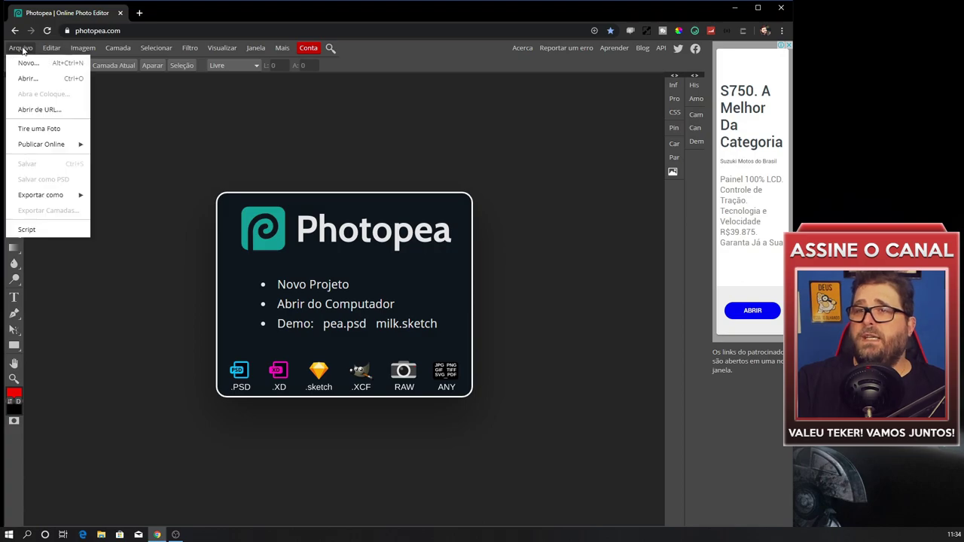
pyautogui.click(34, 75)
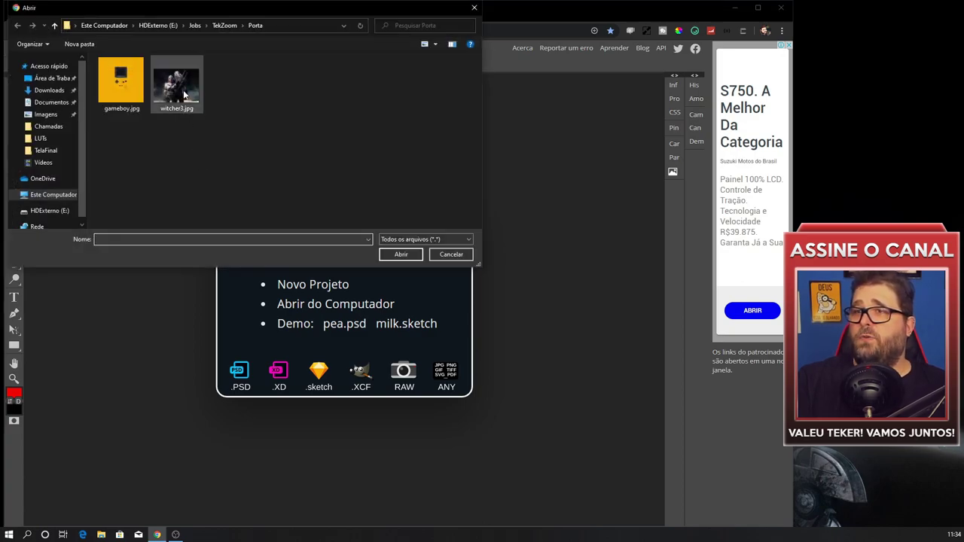
pyautogui.doubleClick(179, 84)
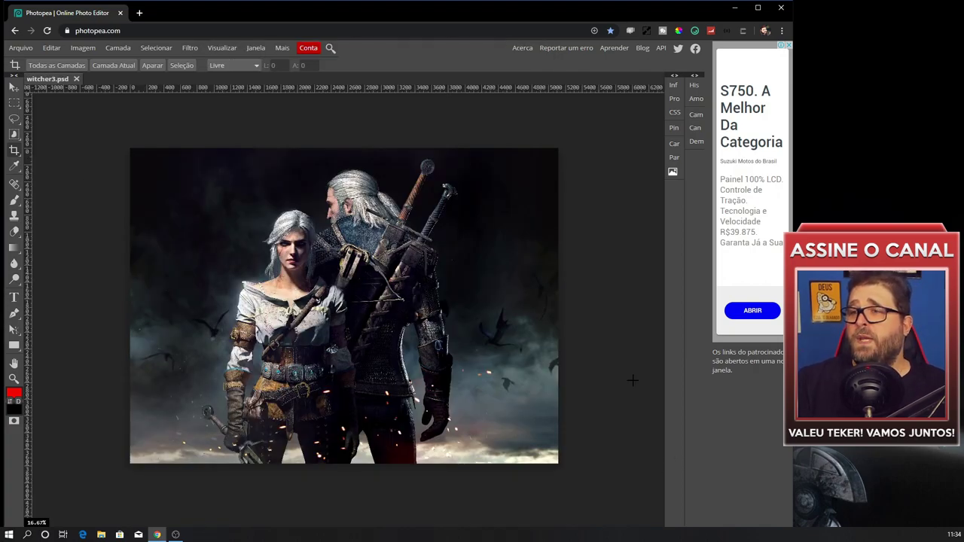
# Zoom in and out on the Witcher artwork to inspect it at different magnifications
pyautogui.scroll(1, 433, 264)
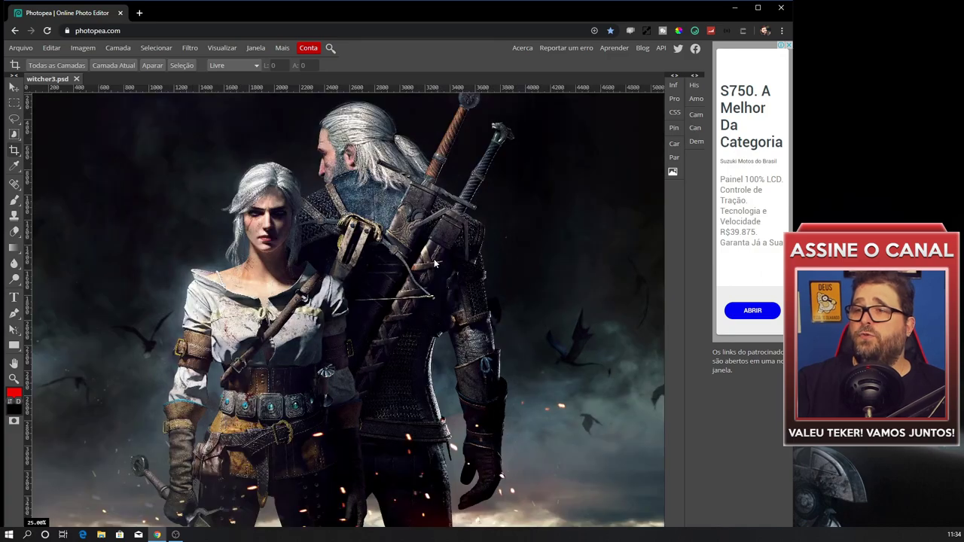
pyautogui.scroll(1, 434, 264)
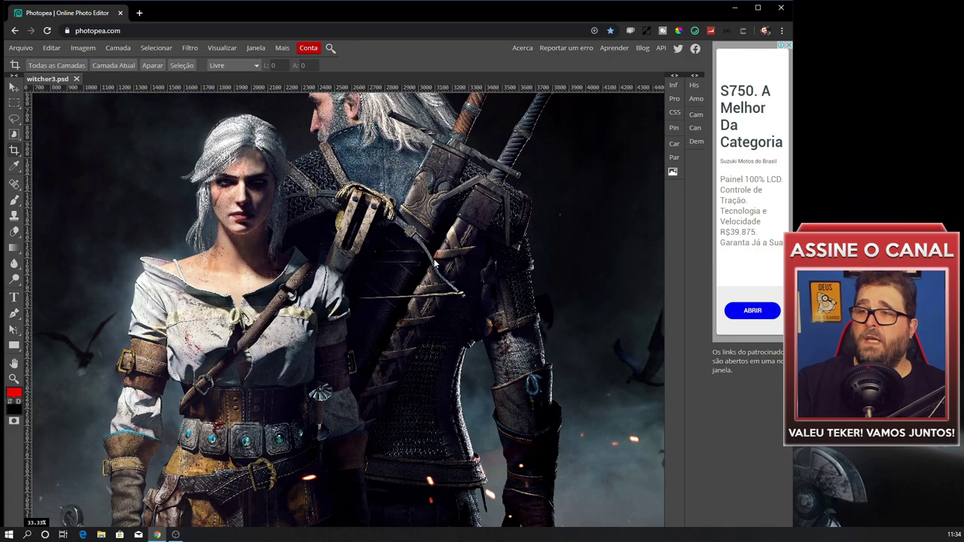
pyautogui.scroll(1, 434, 262)
pyautogui.scroll(-1, 434, 263)
pyautogui.scroll(-1, 434, 262)
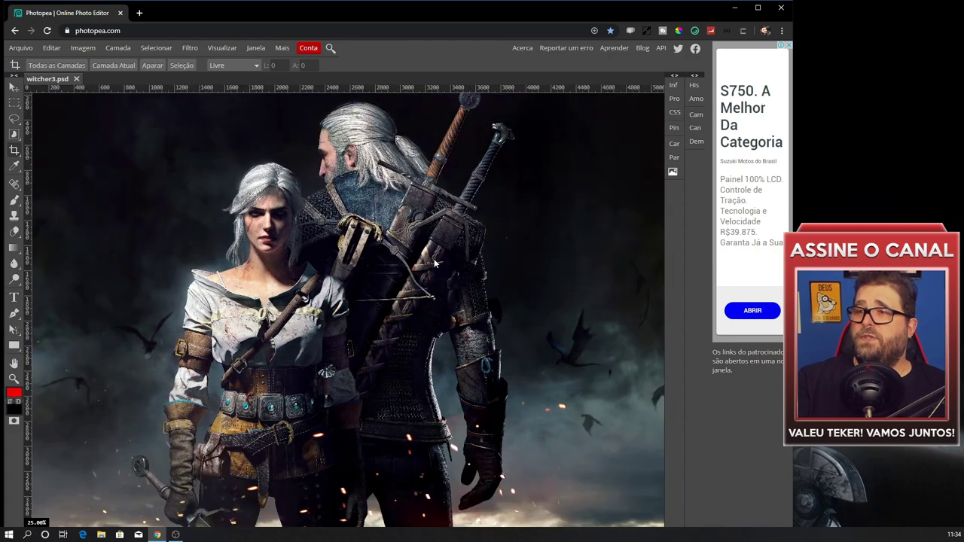
pyautogui.scroll(-1, 433, 262)
pyautogui.scroll(3, 434, 263)
pyautogui.scroll(1, 434, 264)
pyautogui.scroll(1, 433, 264)
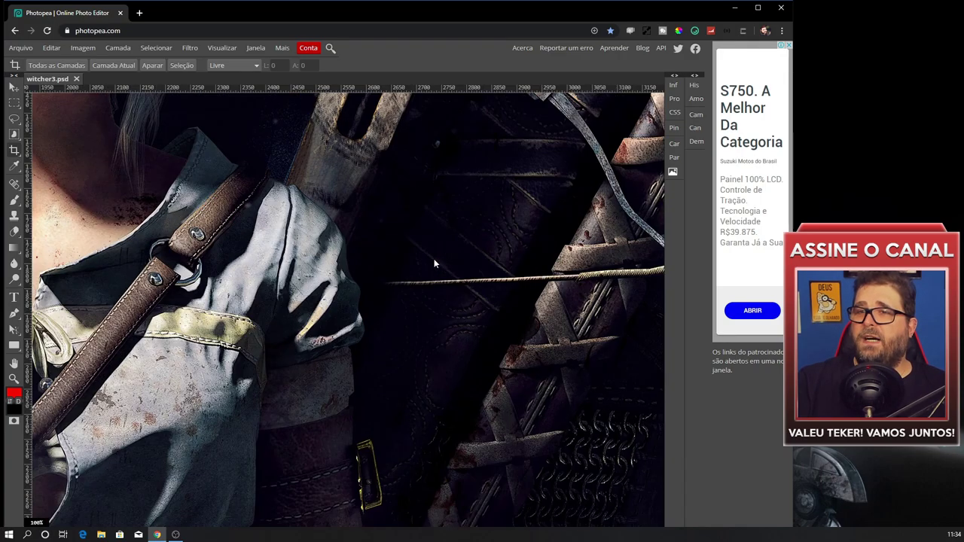
pyautogui.scroll(-1, 433, 264)
pyautogui.scroll(-1, 433, 263)
pyautogui.scroll(-1, 433, 263)
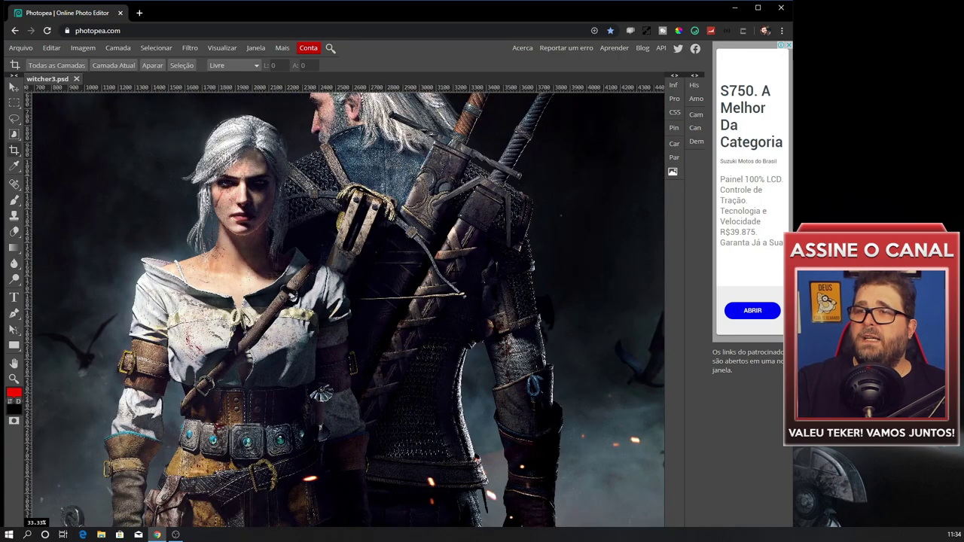
# Switch from the healing tool group to the Ferramenta de Corte crop tool
pyautogui.rightClick(14, 183)
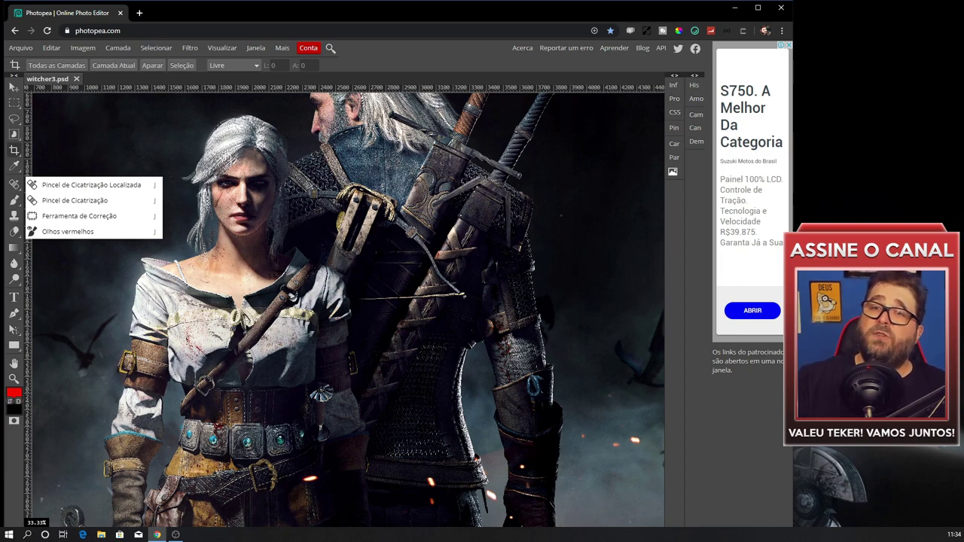
pyautogui.rightClick(13, 149)
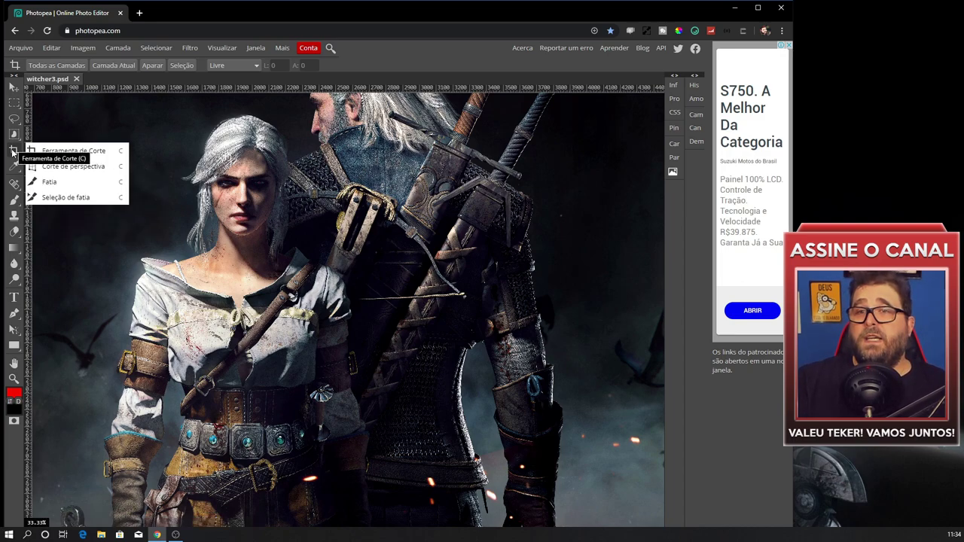
pyautogui.click(61, 149)
# Crop around Ciri's head and Geralt's shoulder, then revert to Abrir in History
pyautogui.moveTo(152, 142); pyautogui.dragTo(433, 316)
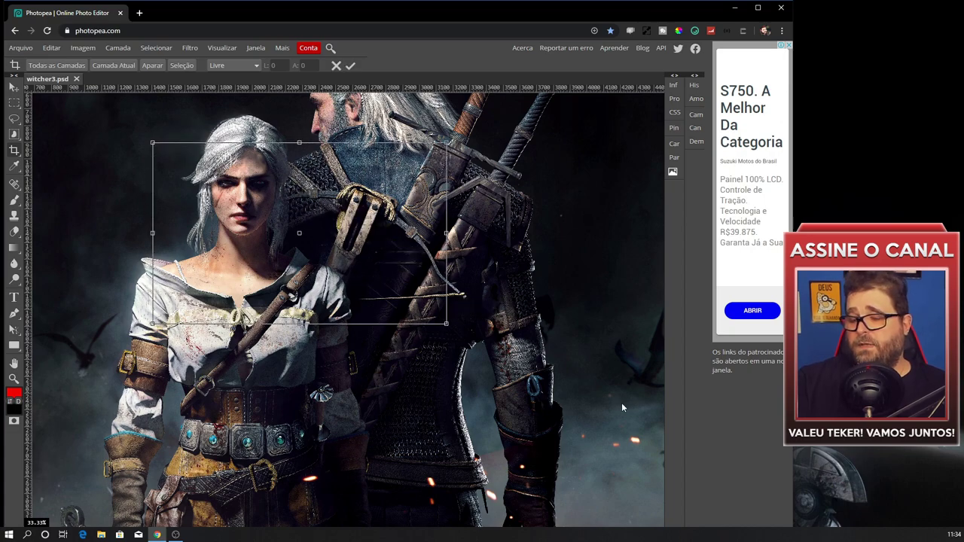
pyautogui.press('Return')
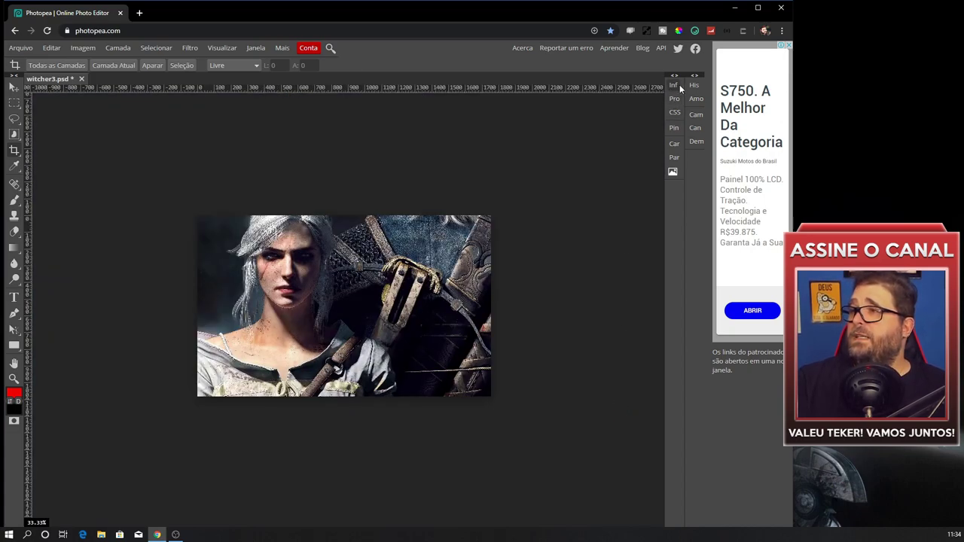
pyautogui.click(694, 85)
pyautogui.click(614, 100)
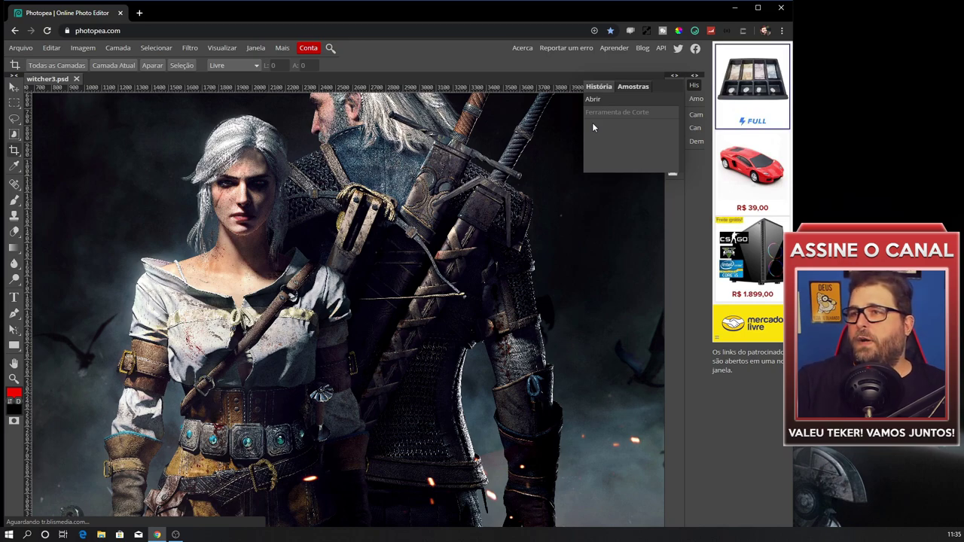
pyautogui.rightClick(14, 118)
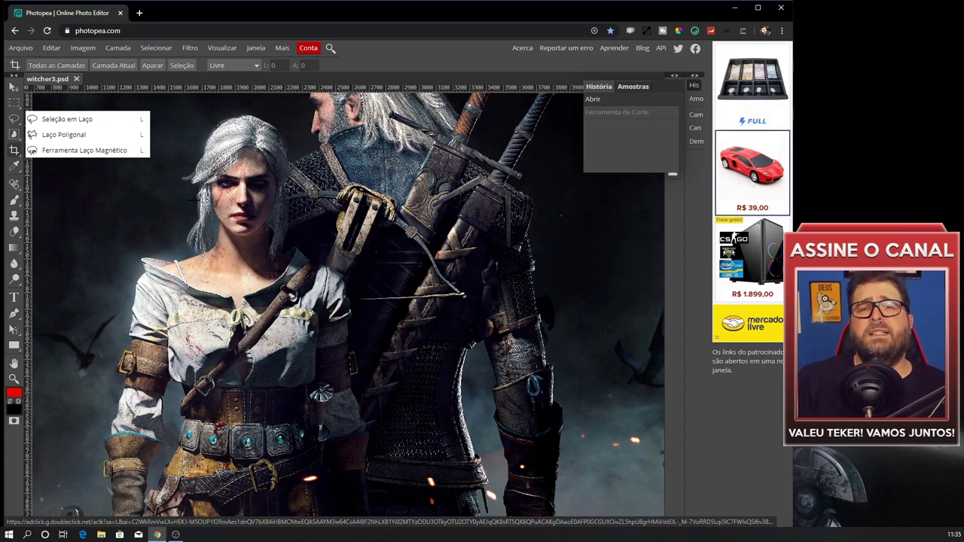
pyautogui.click(307, 49)
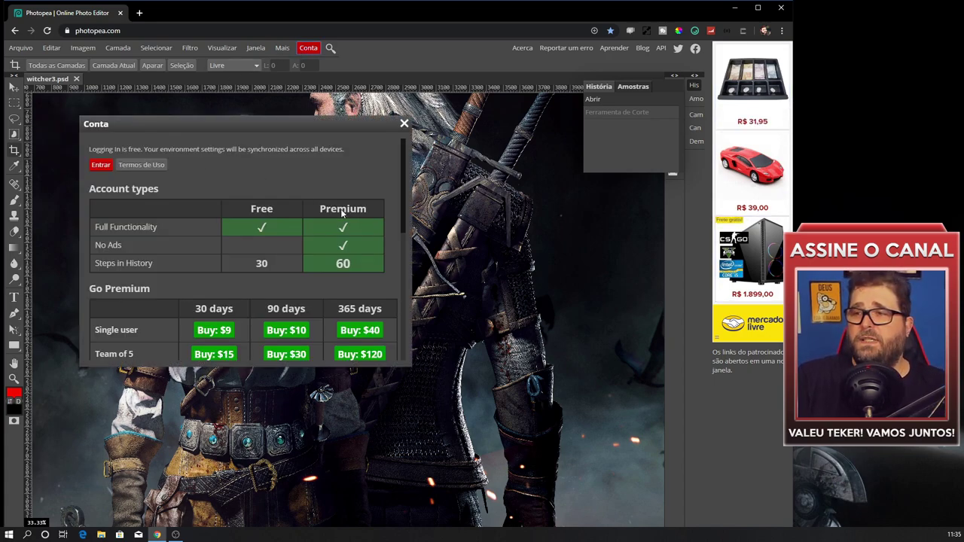
pyautogui.scroll(-1, 277, 221)
pyautogui.scroll(-2, 271, 256)
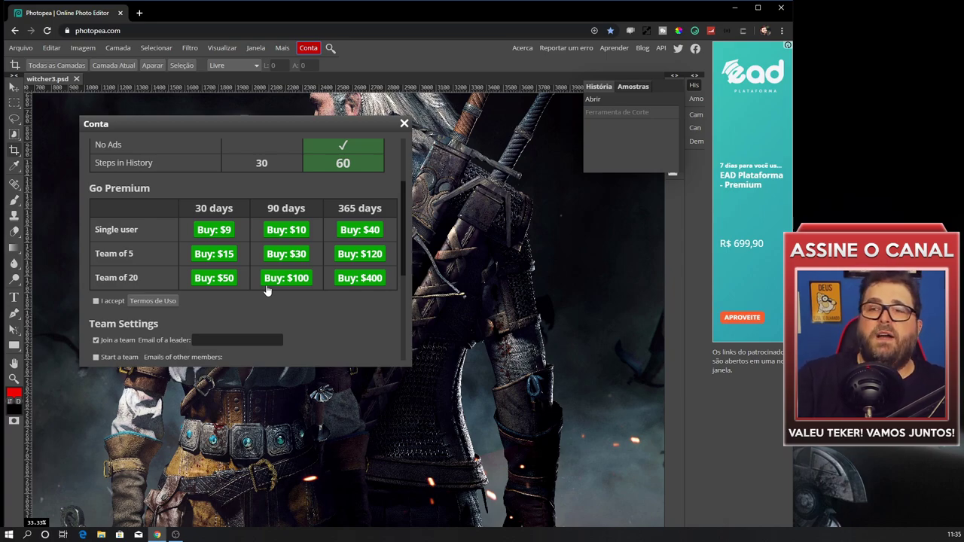
pyautogui.click(404, 123)
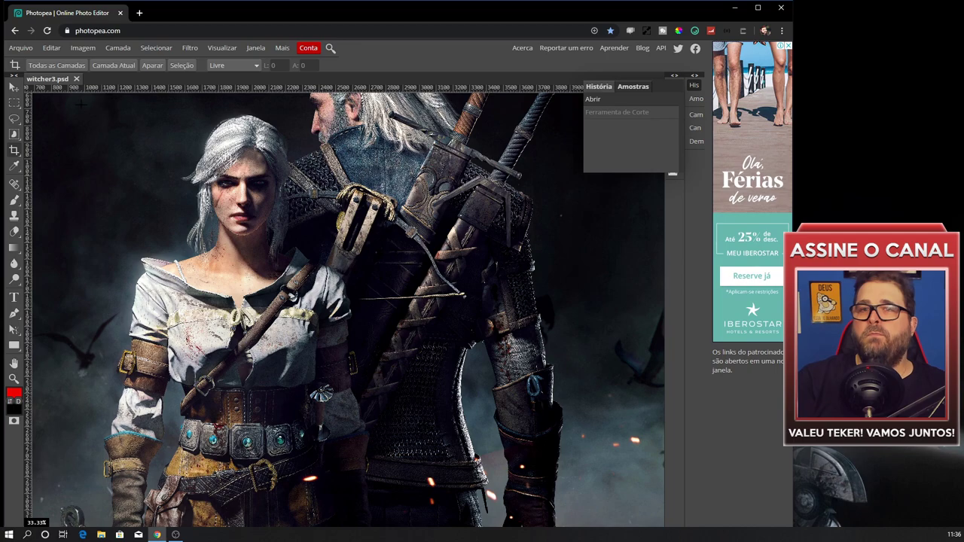
# Free-transform the image, shrinking it toward the lower-right and shortening it from the top
pyautogui.click(21, 50)
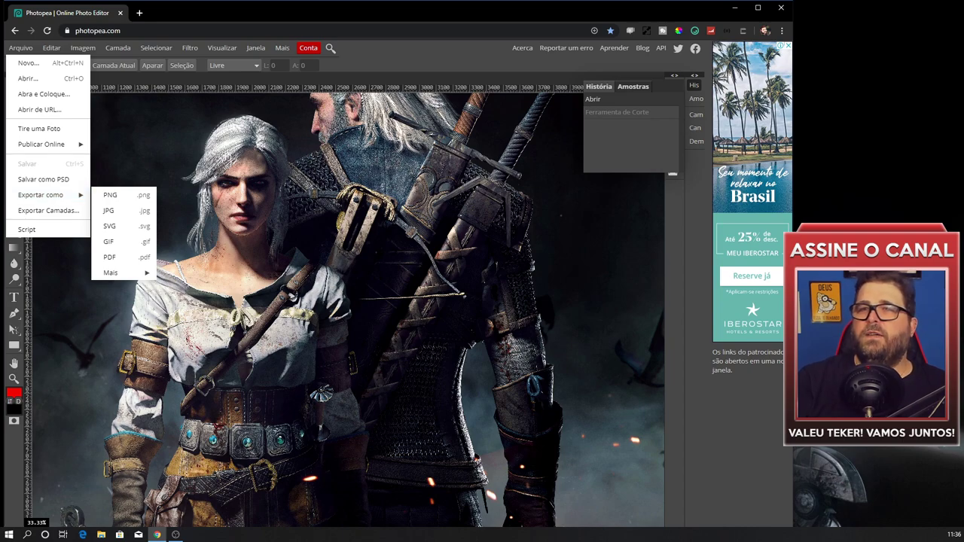
pyautogui.moveTo(51, 48)
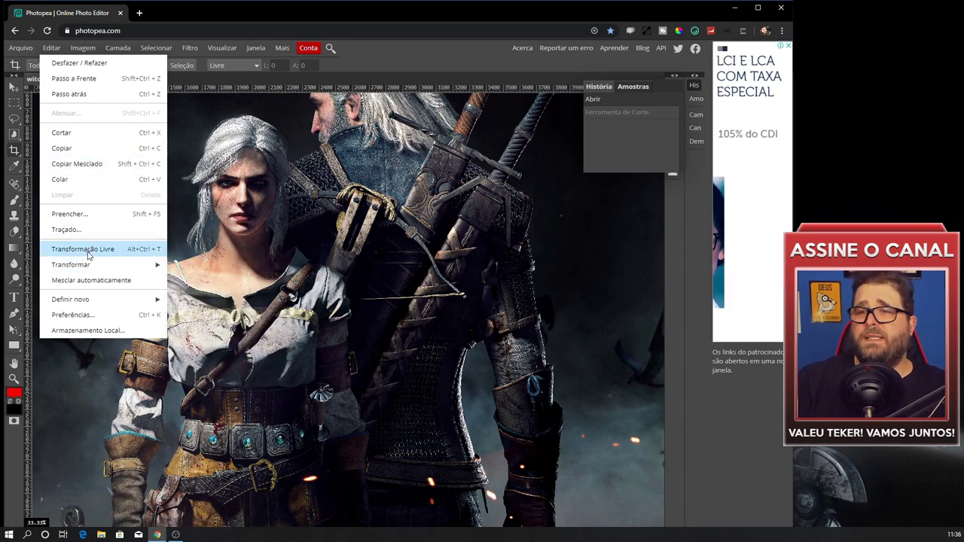
pyautogui.click(84, 250)
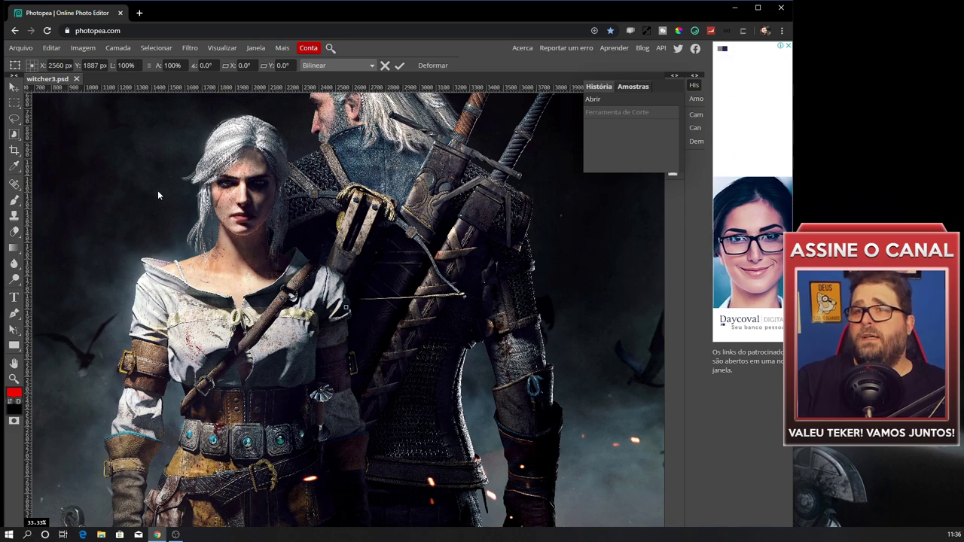
pyautogui.scroll(-2, 157, 189)
pyautogui.scroll(-1, 157, 190)
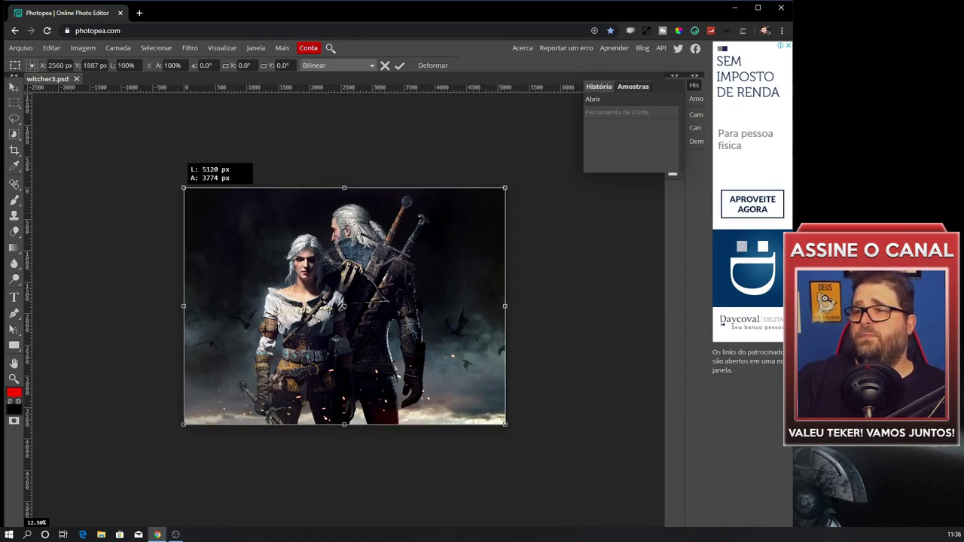
pyautogui.moveTo(182, 188)
pyautogui.mouseDown()
pyautogui.moveTo(327, 328)
pyautogui.moveTo(290, 283)
pyautogui.moveTo(203, 234)
pyautogui.mouseUp()
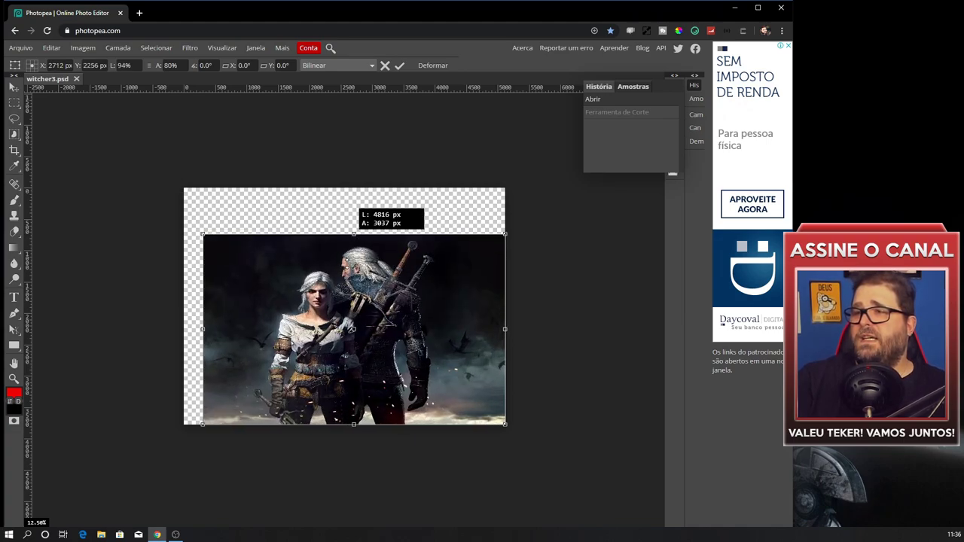
pyautogui.moveTo(350, 234); pyautogui.dragTo(351, 264)
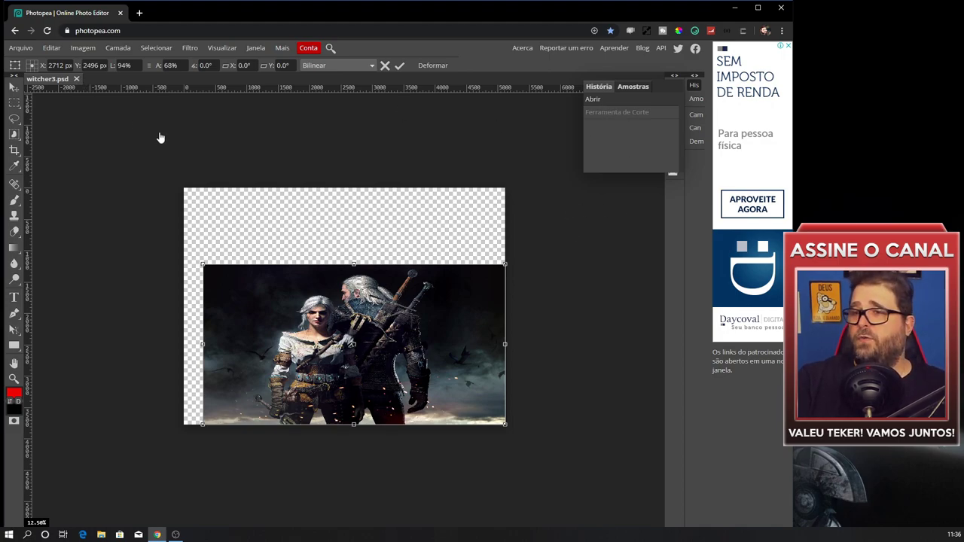
# Cancel the transform and step through History back to the original Abrir state
pyautogui.press('c')
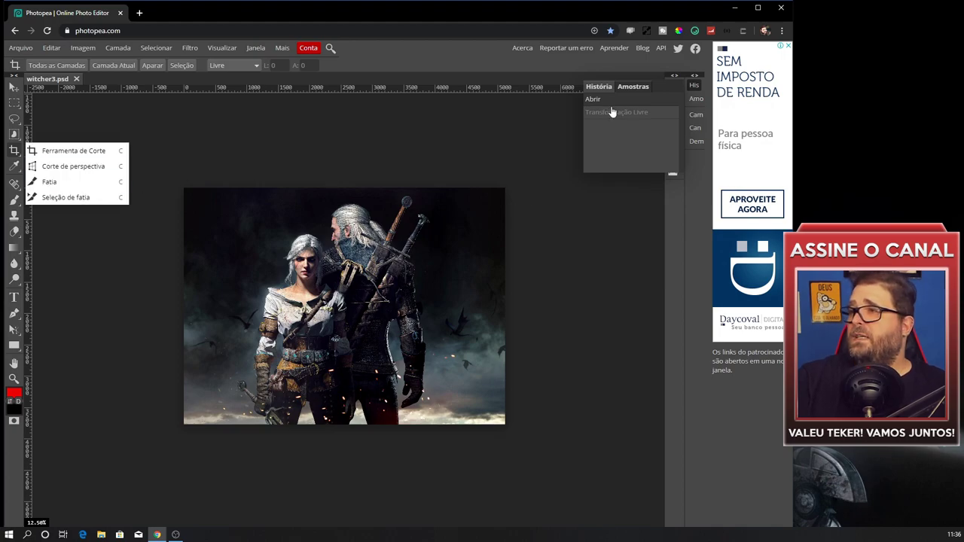
pyautogui.click(611, 112)
pyautogui.click(594, 99)
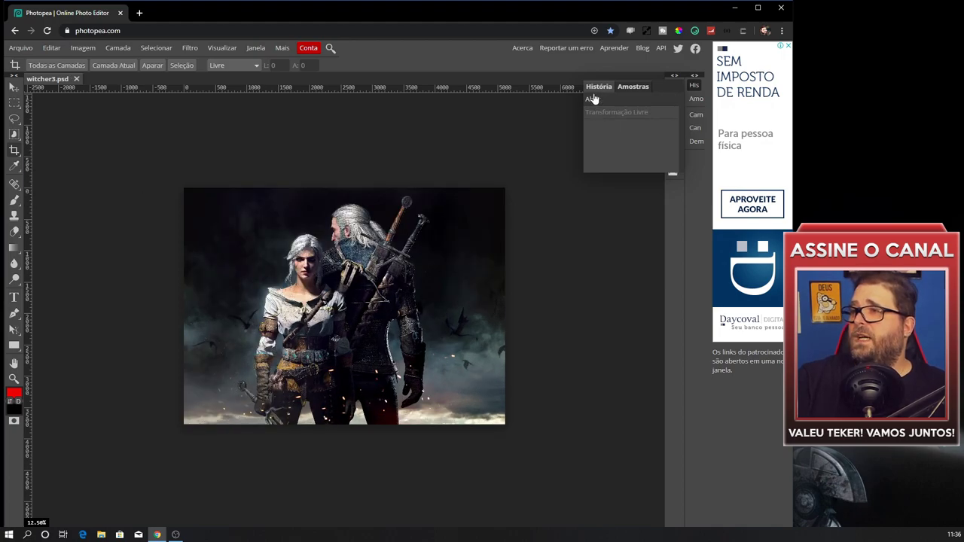
pyautogui.click(595, 111)
pyautogui.click(594, 111)
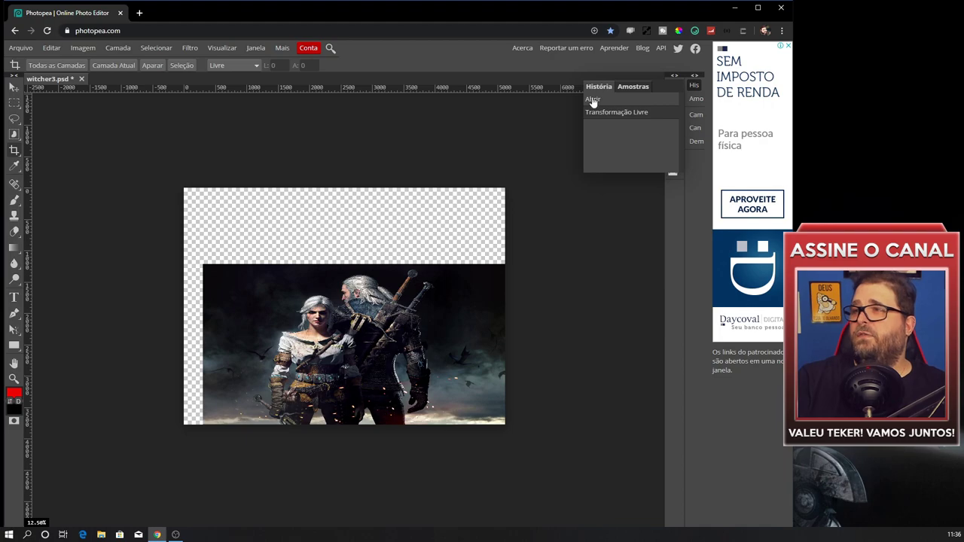
pyautogui.click(594, 100)
pyautogui.click(84, 49)
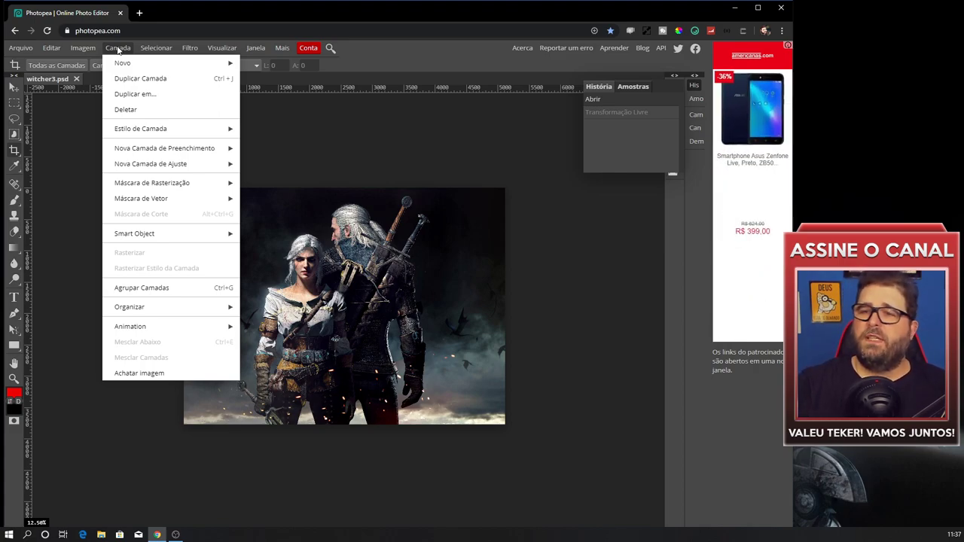
pyautogui.moveTo(156, 48)
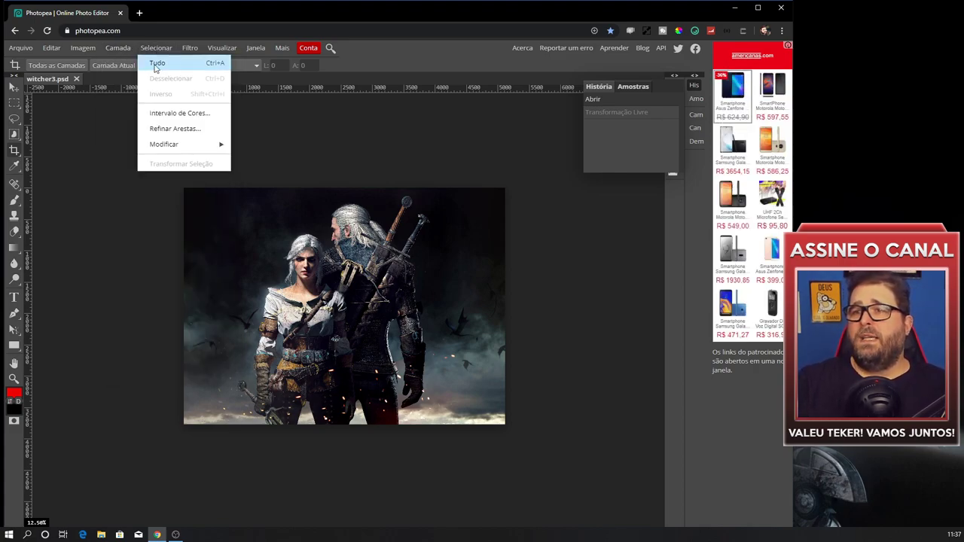
pyautogui.moveTo(203, 214); pyautogui.dragTo(354, 297)
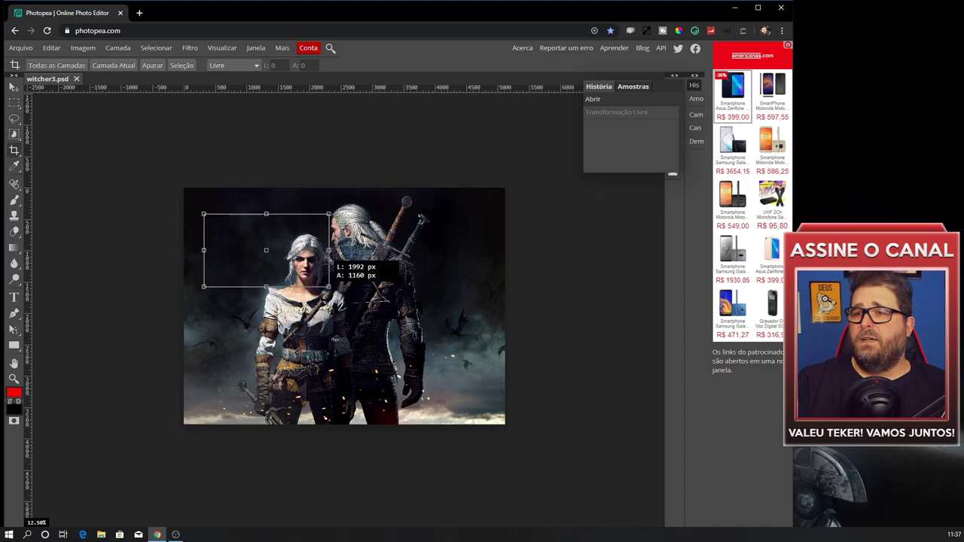
pyautogui.click(152, 51)
pyautogui.press('Escape')
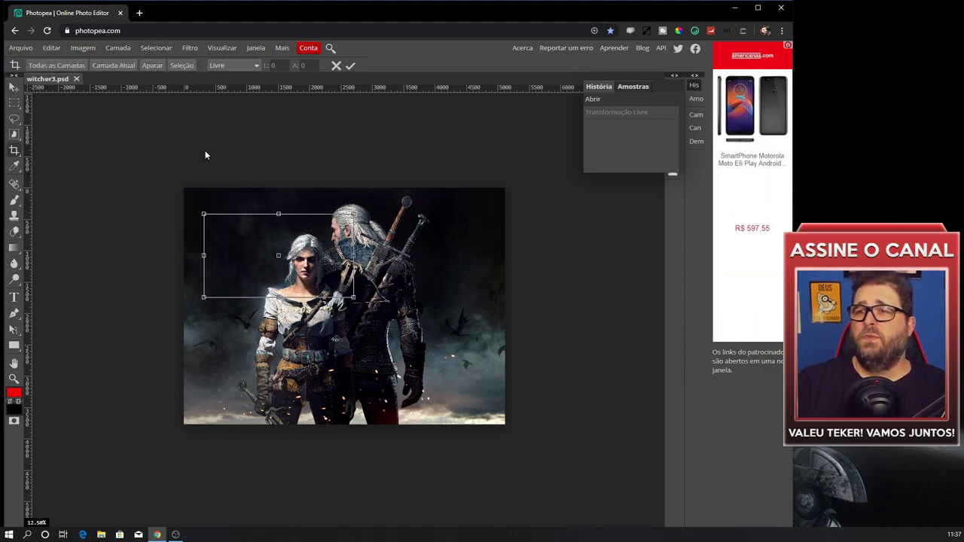
pyautogui.press('Escape')
pyautogui.rightClick(14, 118)
pyautogui.click(45, 117)
pyautogui.moveTo(263, 196); pyautogui.dragTo(423, 310)
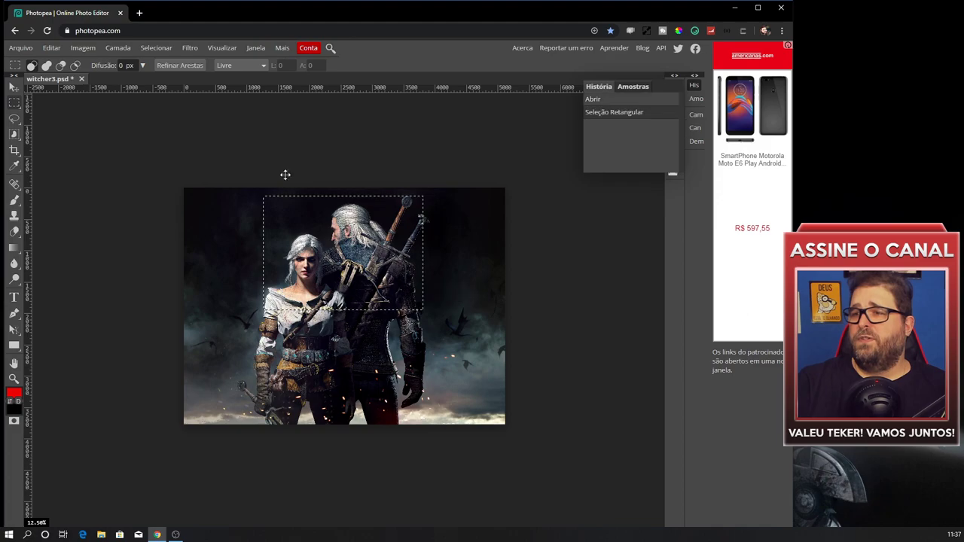
pyautogui.click(154, 47)
pyautogui.click(167, 93)
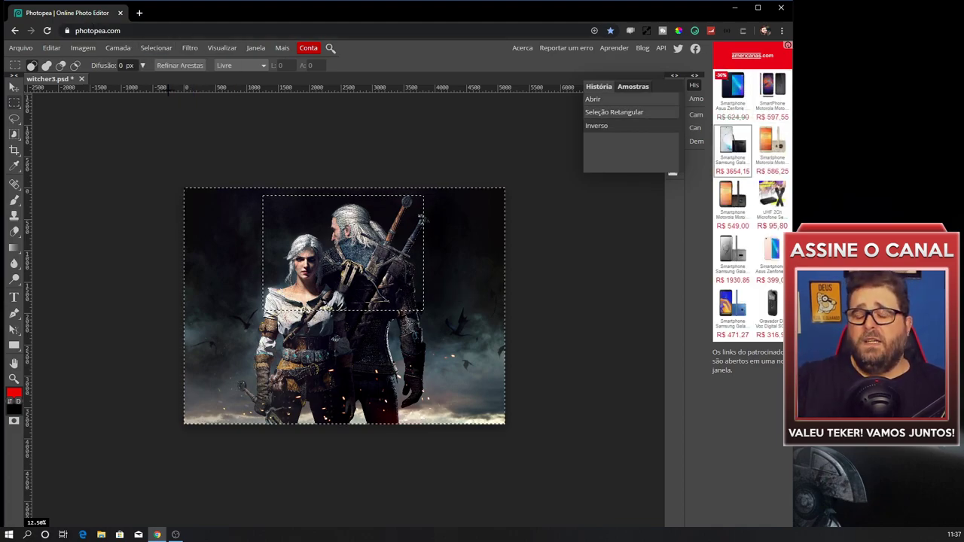
pyautogui.press('Delete')
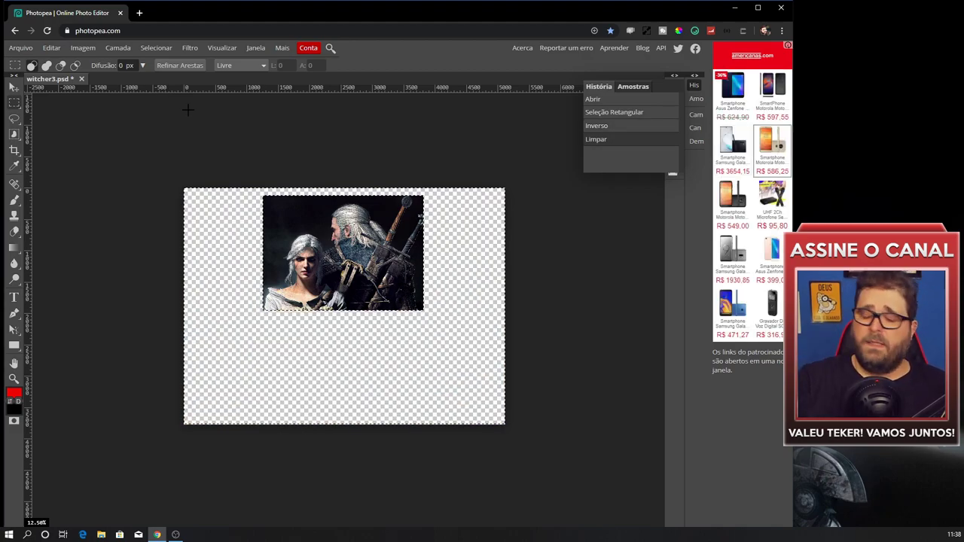
pyautogui.click(609, 127)
pyautogui.click(607, 113)
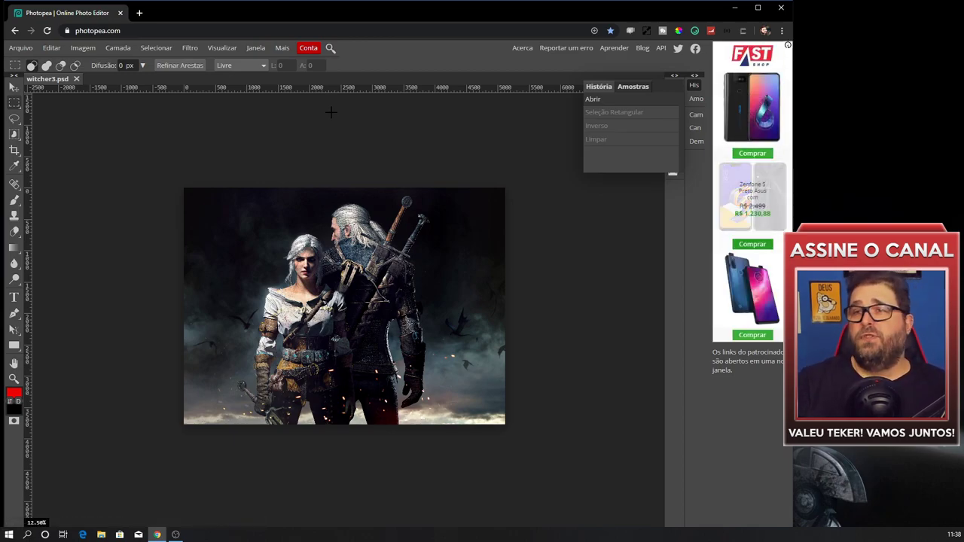
# Apply the Borrão > Médio blur, revert to Abrir in History, and show the Visualizar menu
pyautogui.click(190, 48)
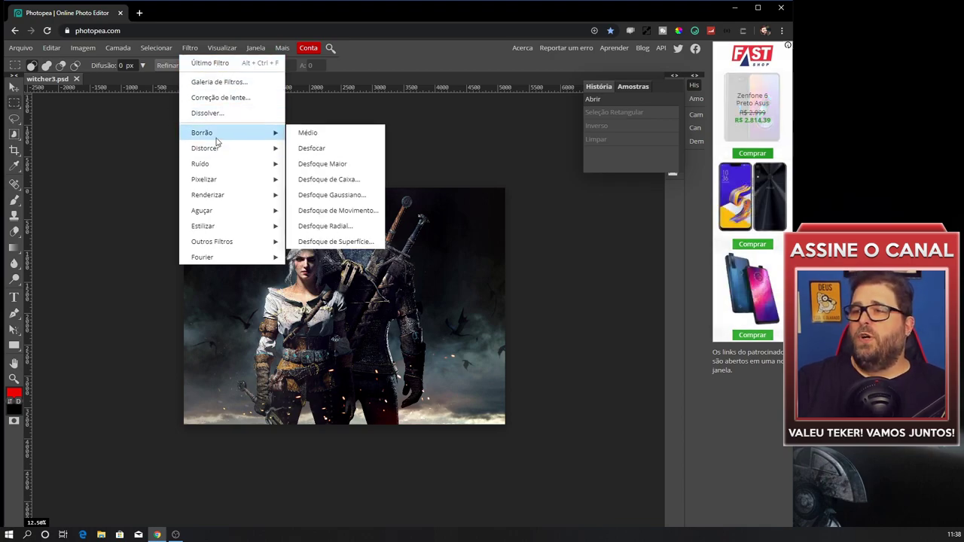
pyautogui.moveTo(202, 133)
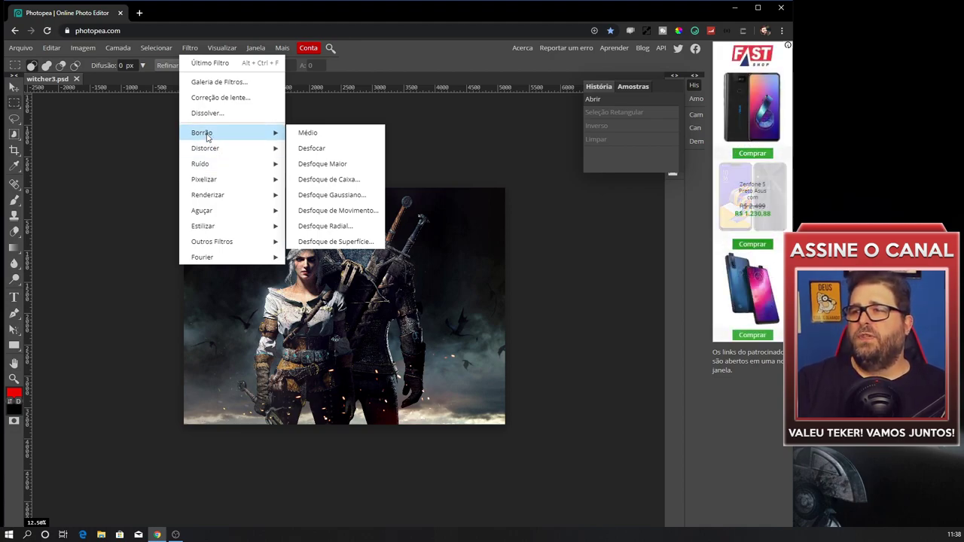
pyautogui.click(316, 132)
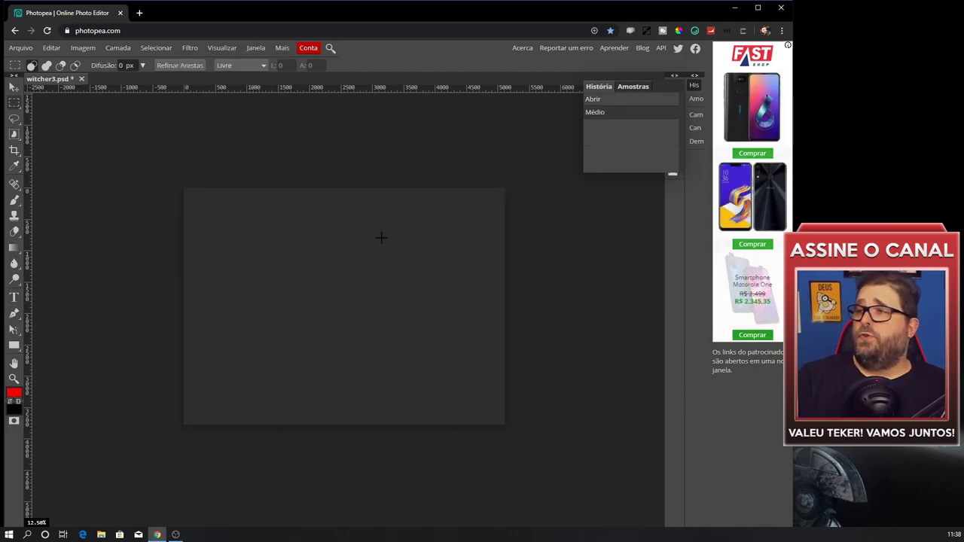
pyautogui.click(595, 99)
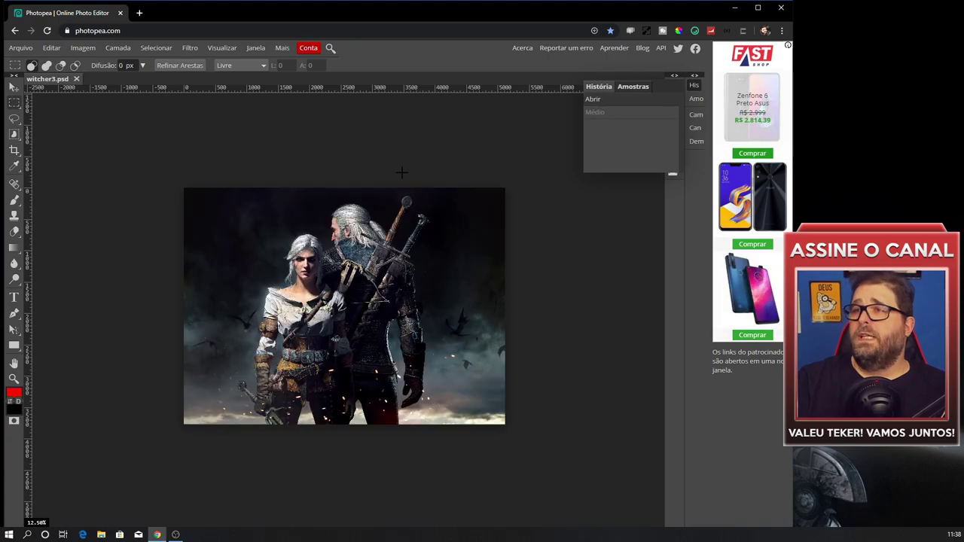
pyautogui.click(214, 49)
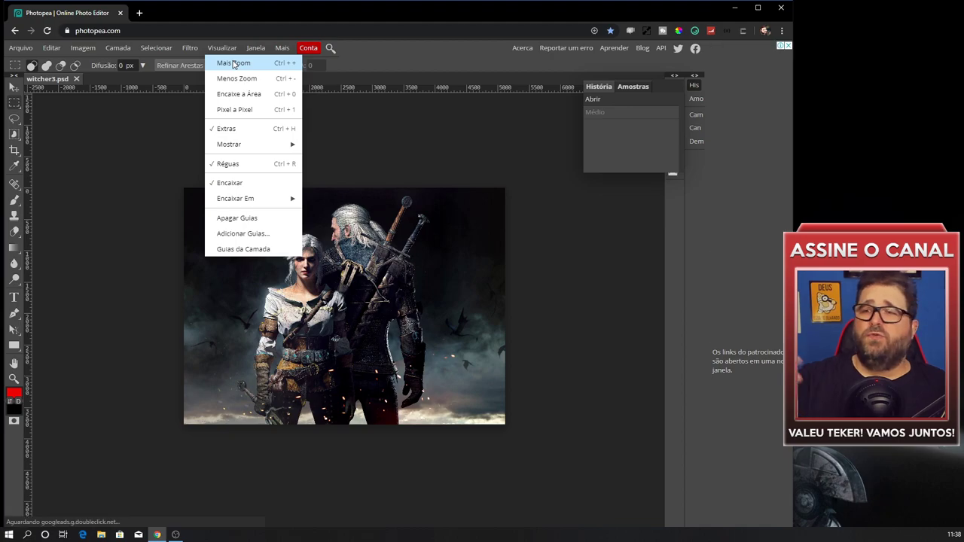
pyautogui.click(357, 153)
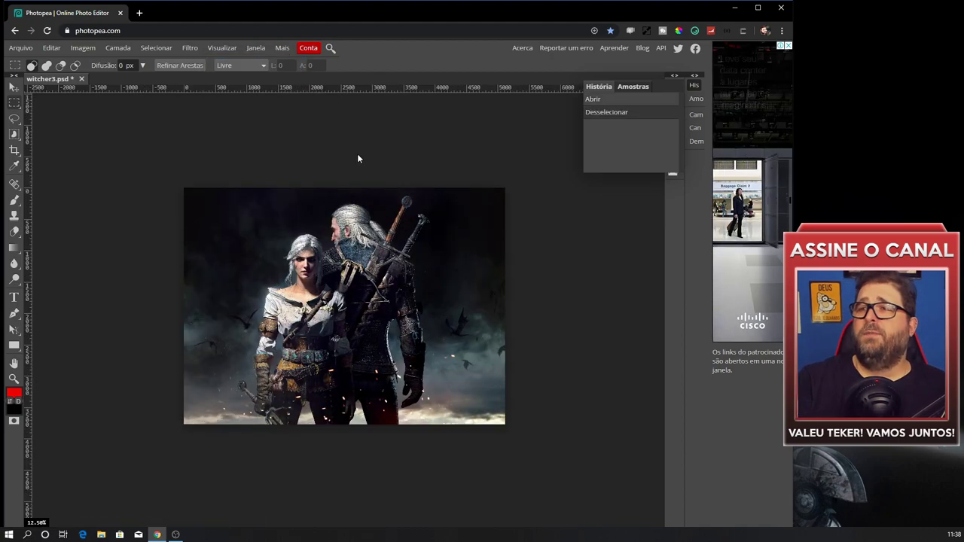
pyautogui.click(221, 48)
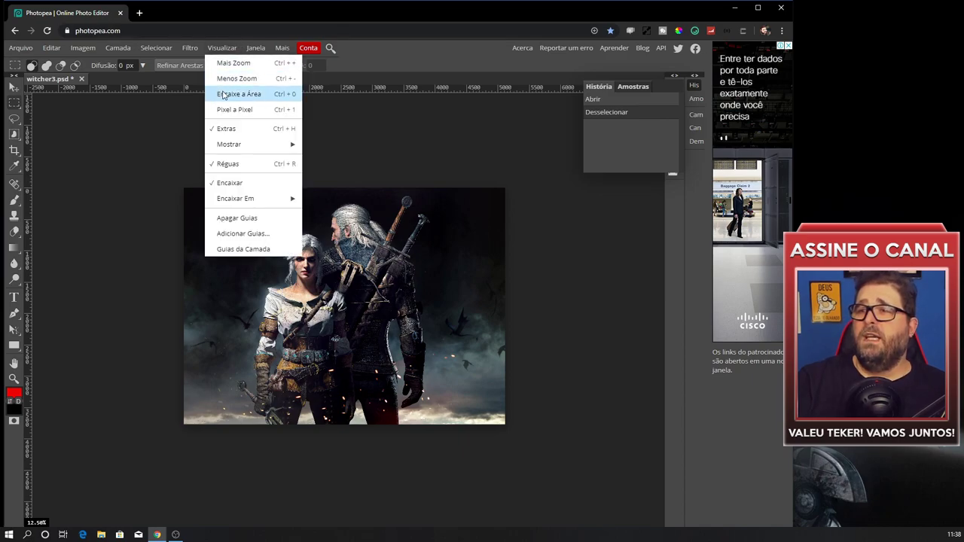
pyautogui.click(285, 163)
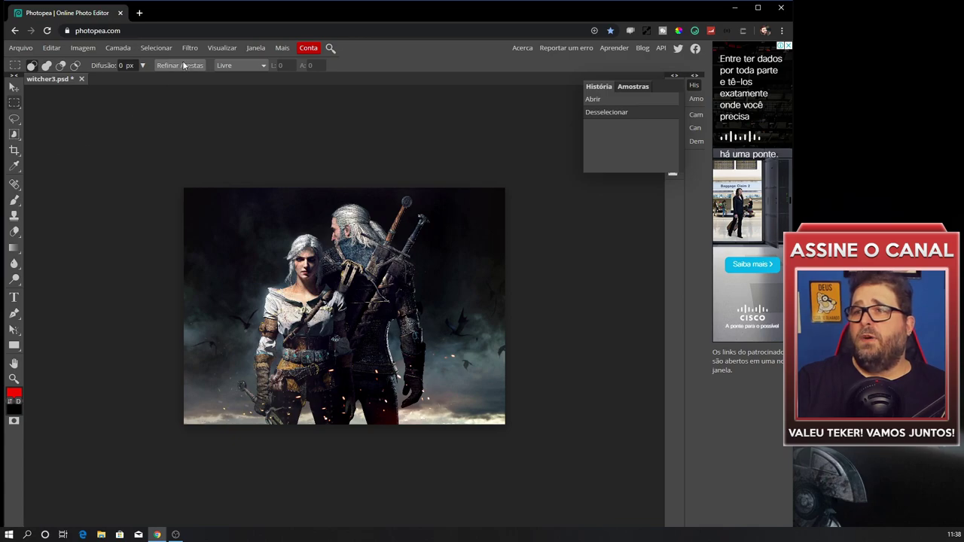
pyautogui.click(221, 49)
pyautogui.click(227, 163)
pyautogui.click(228, 48)
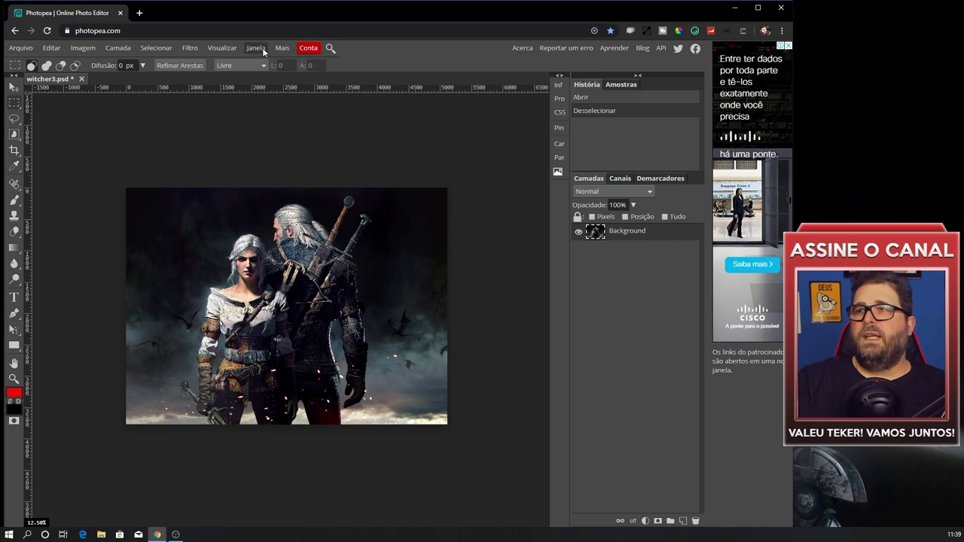
# Open the Gallery panel from Janela and collapse both panel columns into icon strips
pyautogui.click(262, 47)
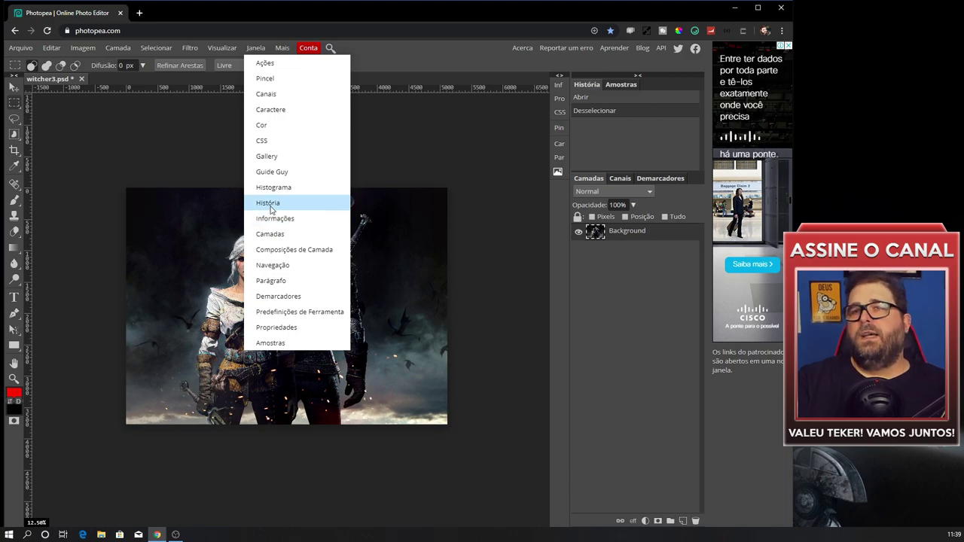
pyautogui.click(267, 156)
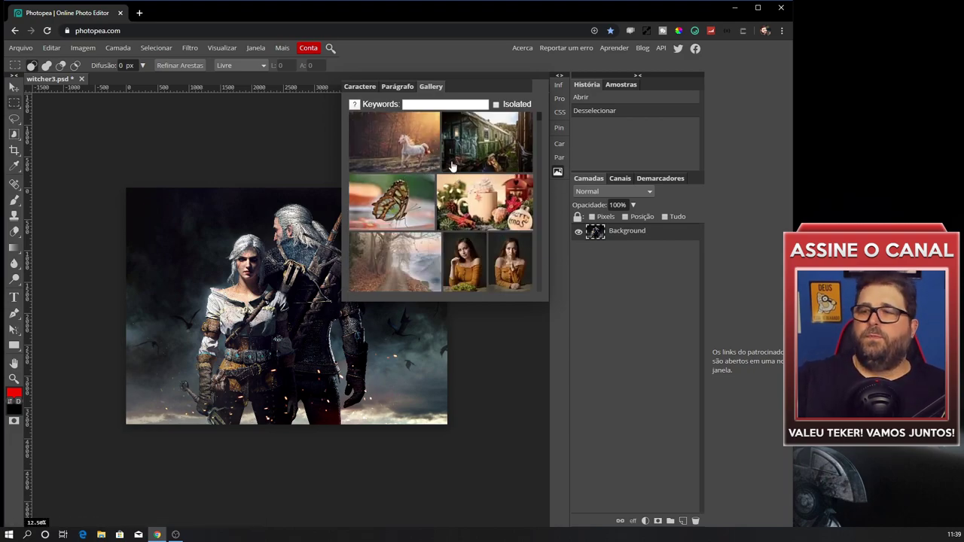
pyautogui.click(560, 76)
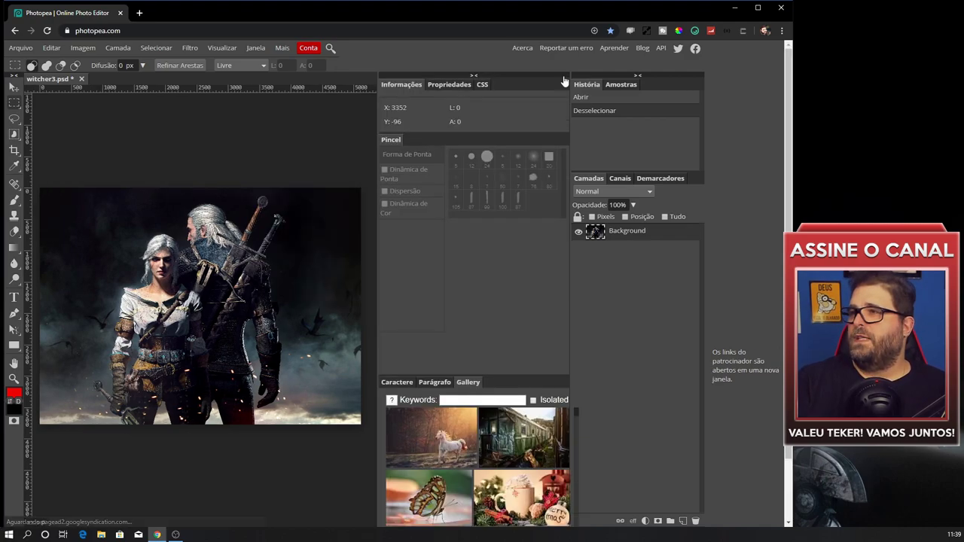
pyautogui.click(474, 76)
pyautogui.click(642, 75)
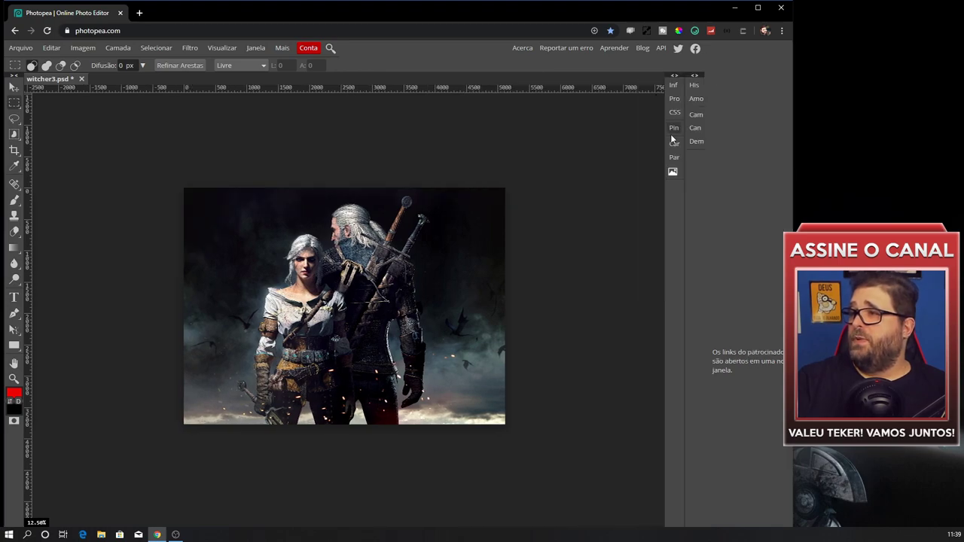
pyautogui.click(672, 171)
# Close the Gallery panel and show the Mais menu's language and theme settings
pyautogui.click(672, 172)
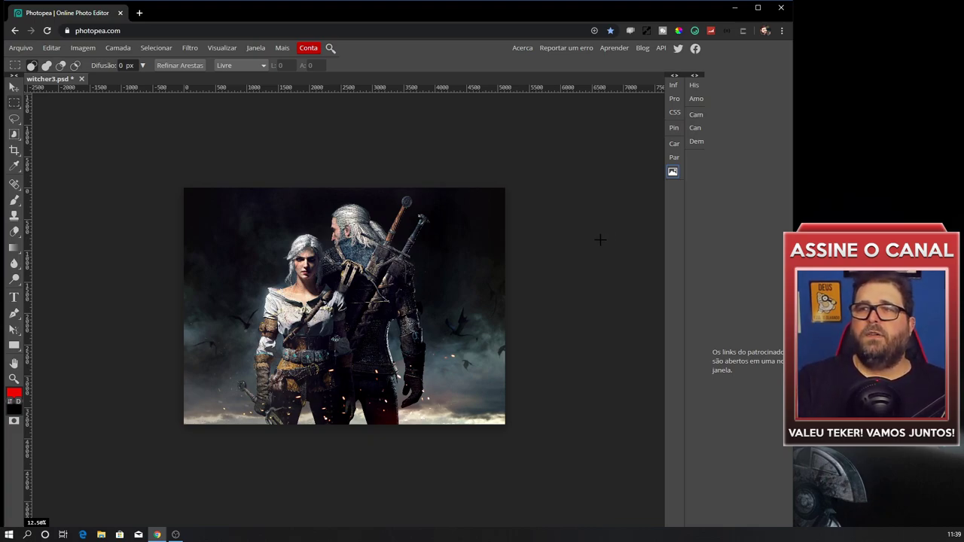
pyautogui.click(281, 48)
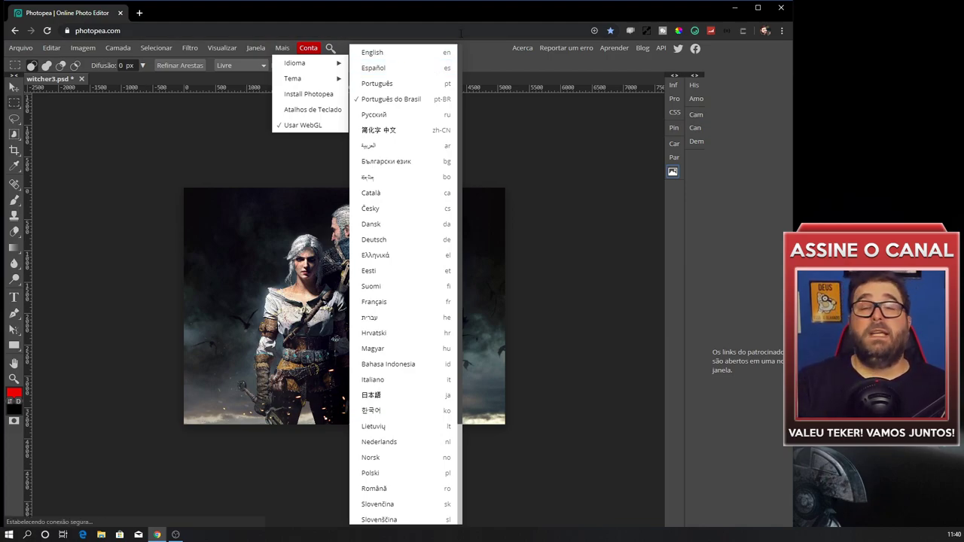
pyautogui.moveTo(293, 79)
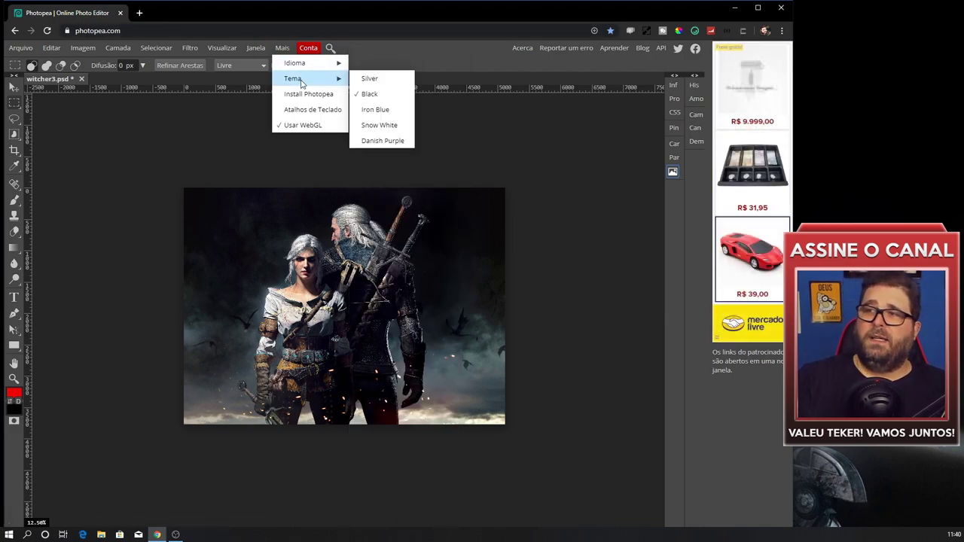
pyautogui.click(369, 79)
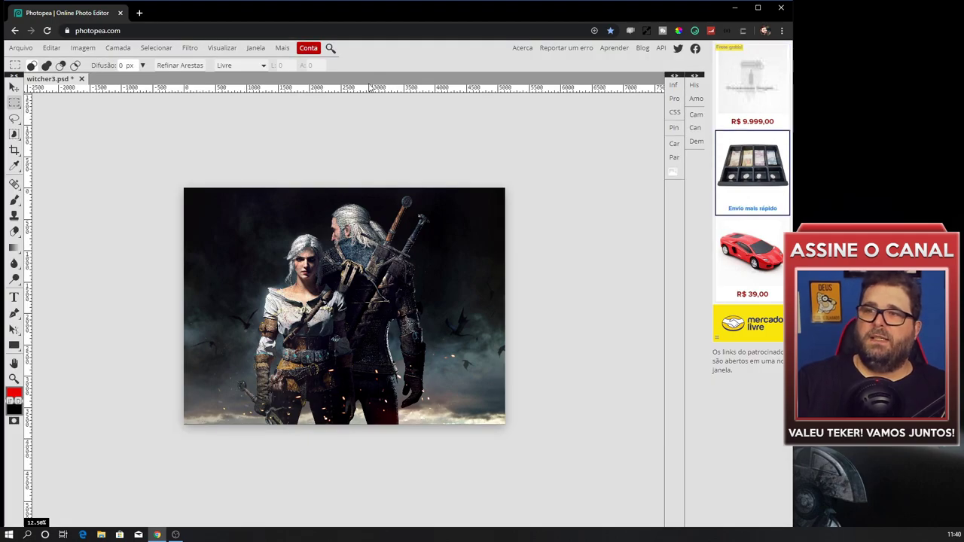
pyautogui.click(282, 48)
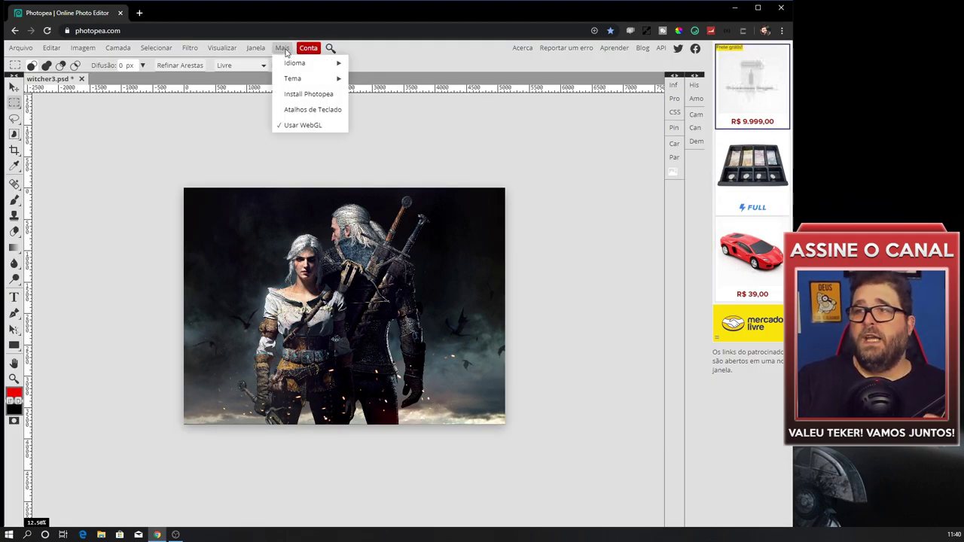
pyautogui.moveTo(293, 78)
pyautogui.click(370, 95)
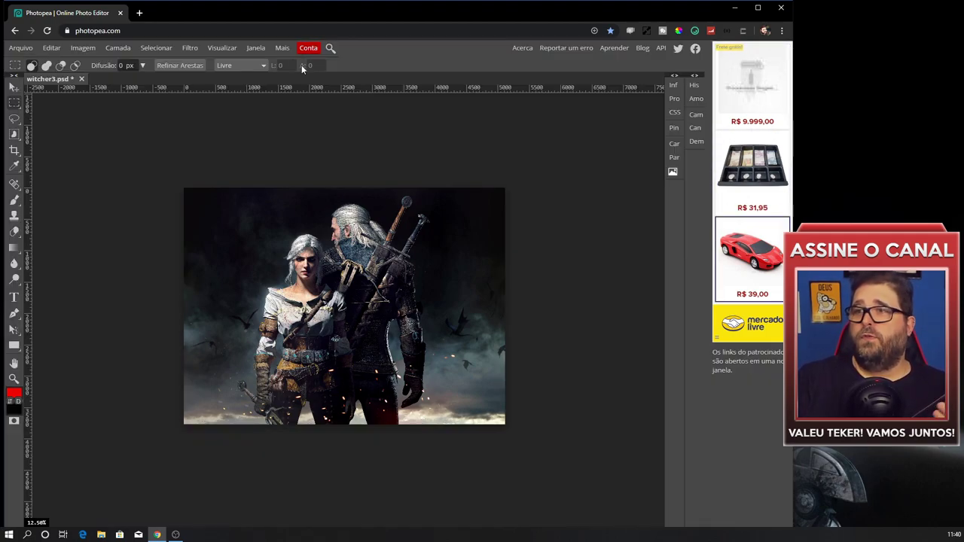
pyautogui.click(282, 48)
pyautogui.click(380, 109)
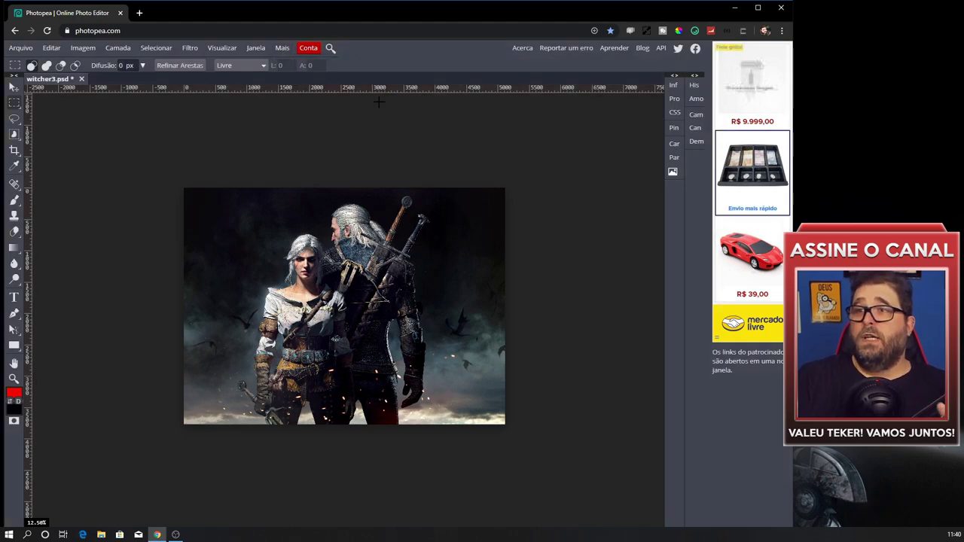
pyautogui.click(282, 48)
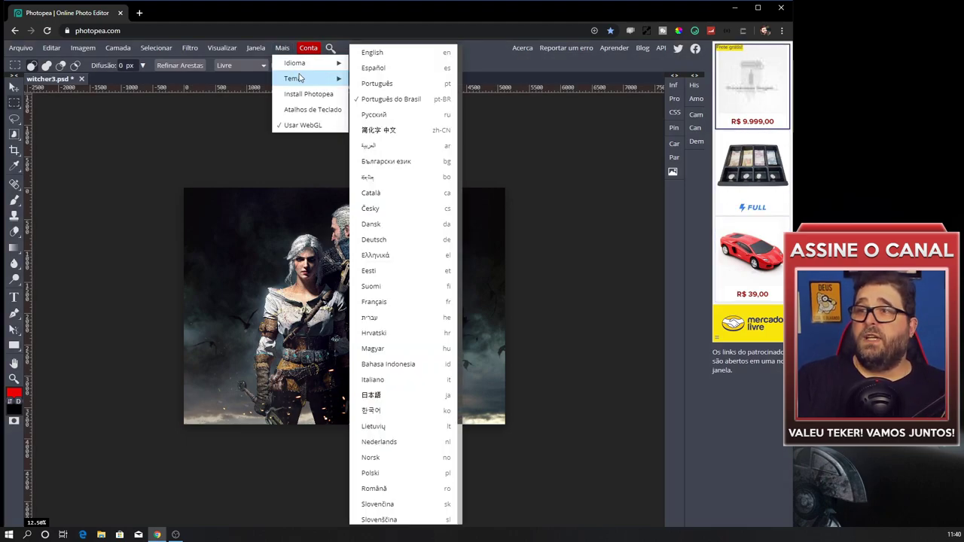
pyautogui.click(369, 94)
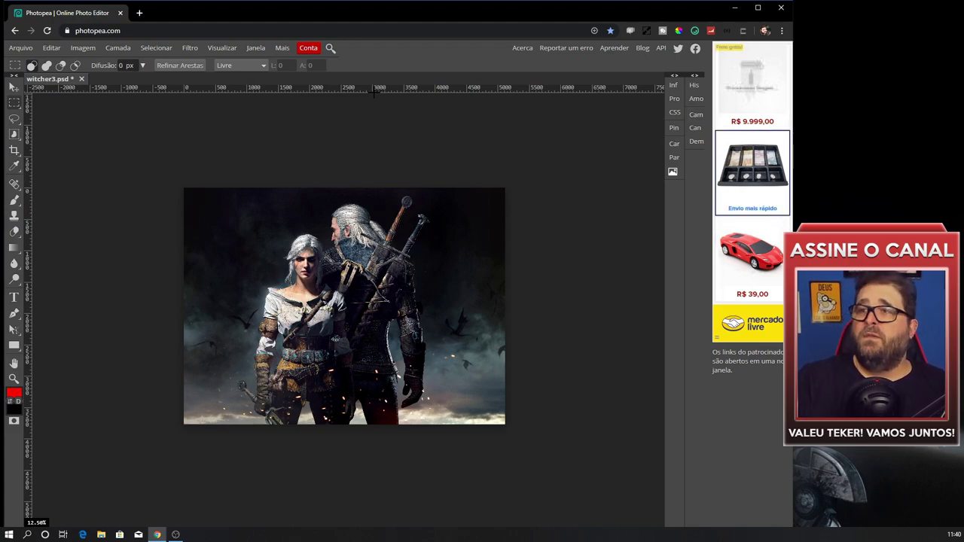
pyautogui.click(281, 48)
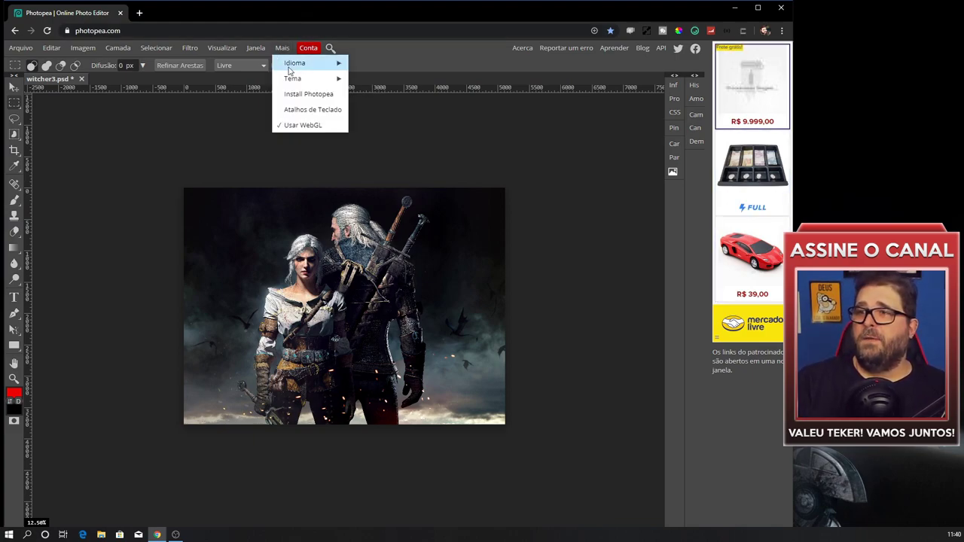
# Open the keyboard shortcuts reference, nudge it up-right, and try Ctrl+O then Esc
pyautogui.click(316, 110)
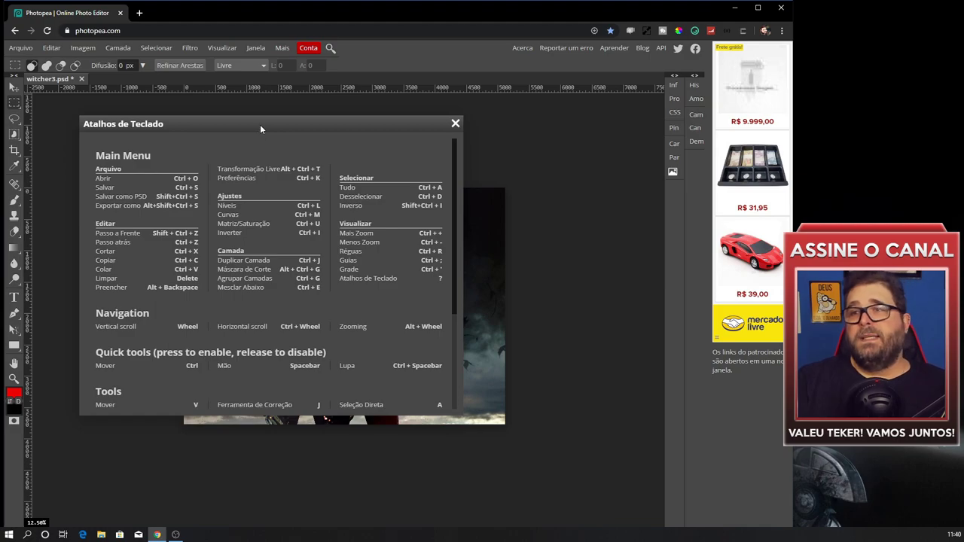
pyautogui.moveTo(260, 125)
pyautogui.mouseDown()
pyautogui.moveTo(287, 109)
pyautogui.moveTo(289, 86)
pyautogui.mouseUp()
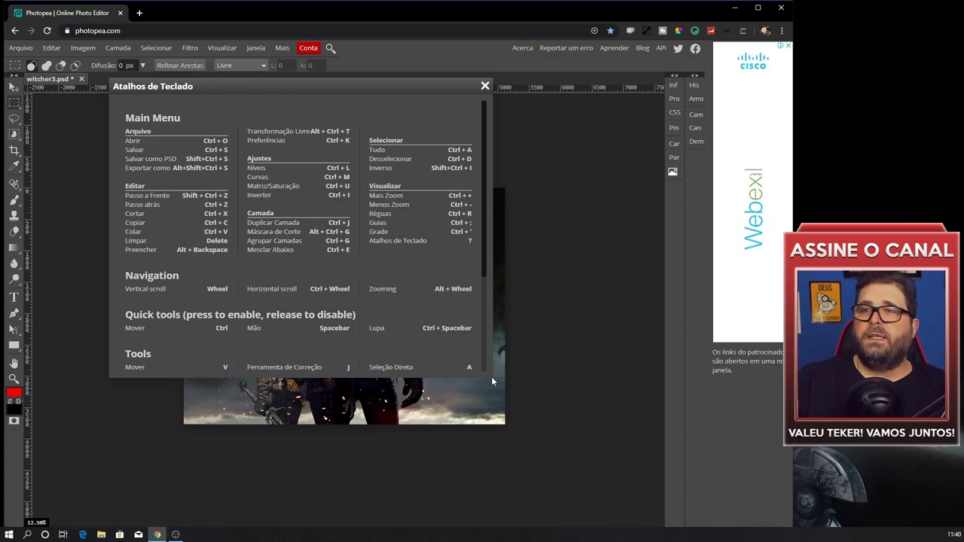
pyautogui.hotkey('ctrl', 'o')
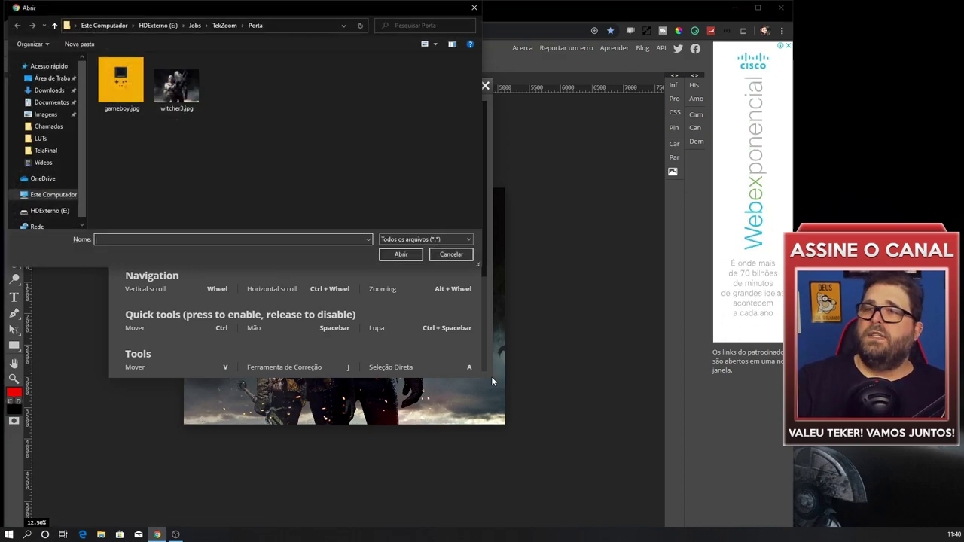
pyautogui.press('Escape')
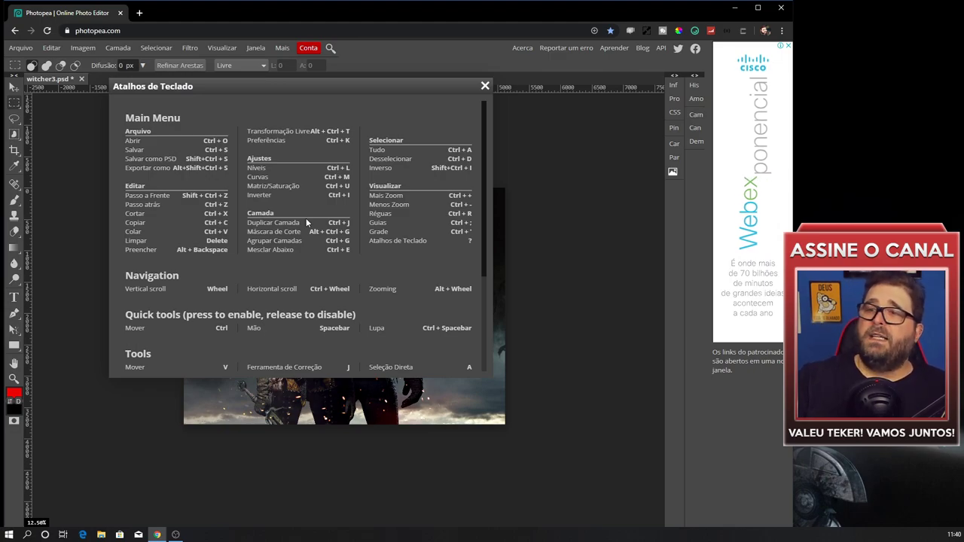
# Try the save-as shortcut twice, cancelling each time, and scroll the shortcuts list
pyautogui.hotkey('ctrl', 's')
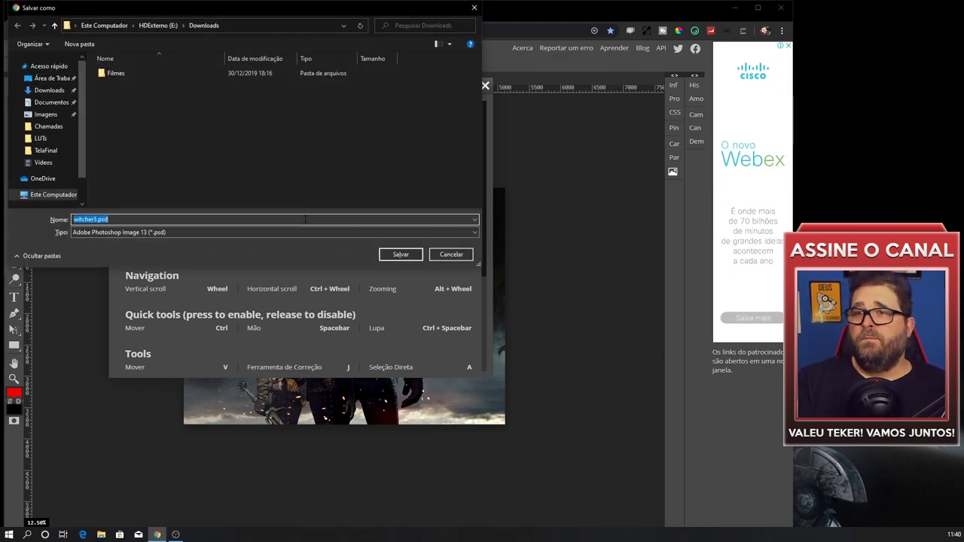
pyautogui.click(465, 253)
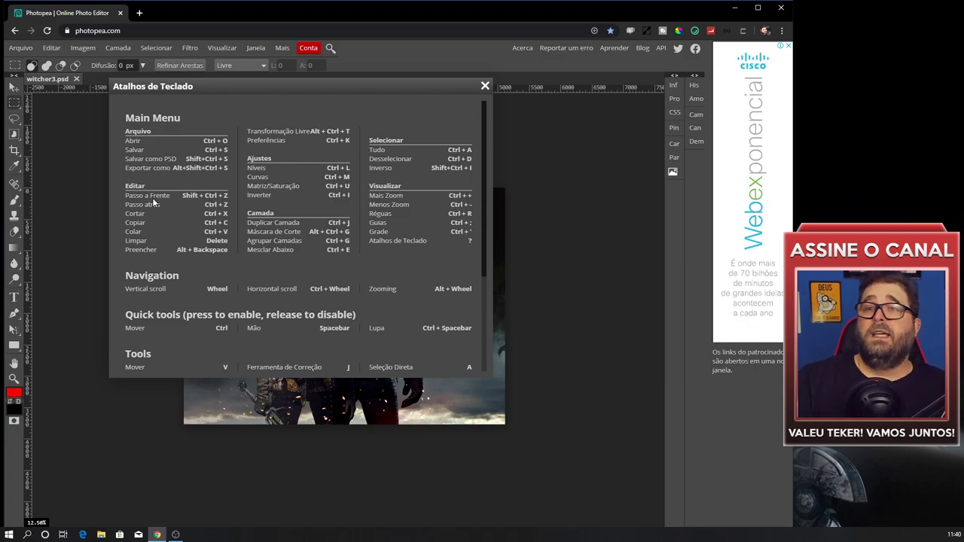
pyautogui.hotkey('ctrl', 's')
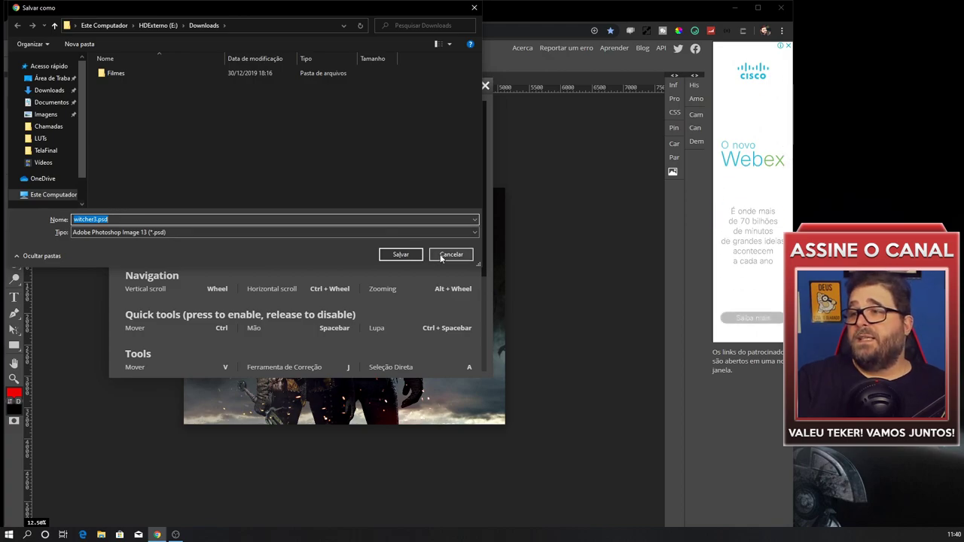
pyautogui.click(440, 254)
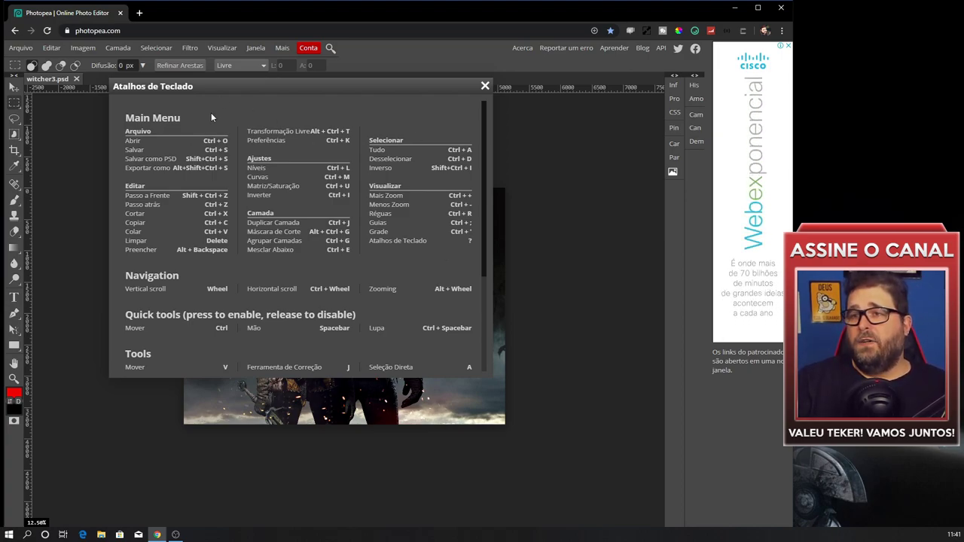
pyautogui.scroll(-2, 212, 116)
pyautogui.scroll(1, 215, 117)
pyautogui.scroll(1, 217, 117)
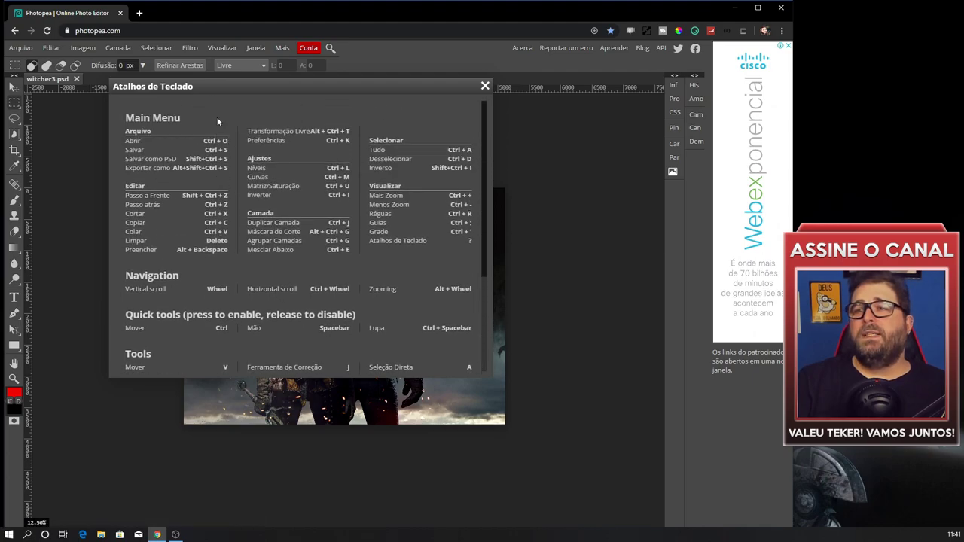
pyautogui.click(485, 86)
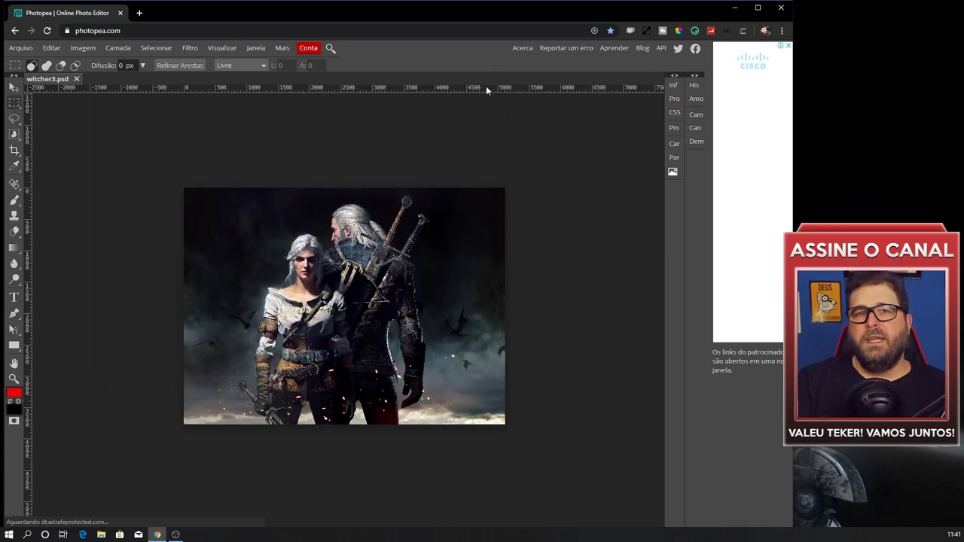
pyautogui.click(282, 48)
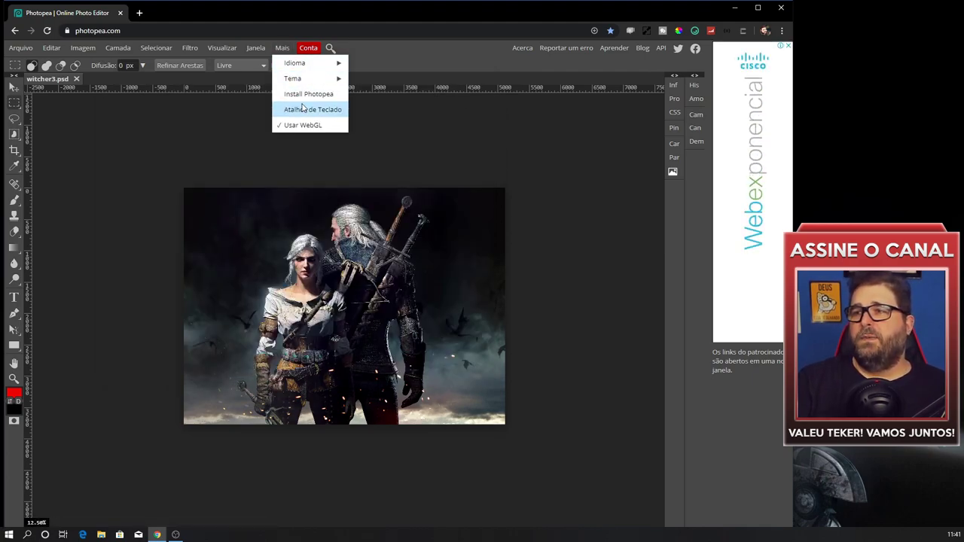
pyautogui.click(308, 93)
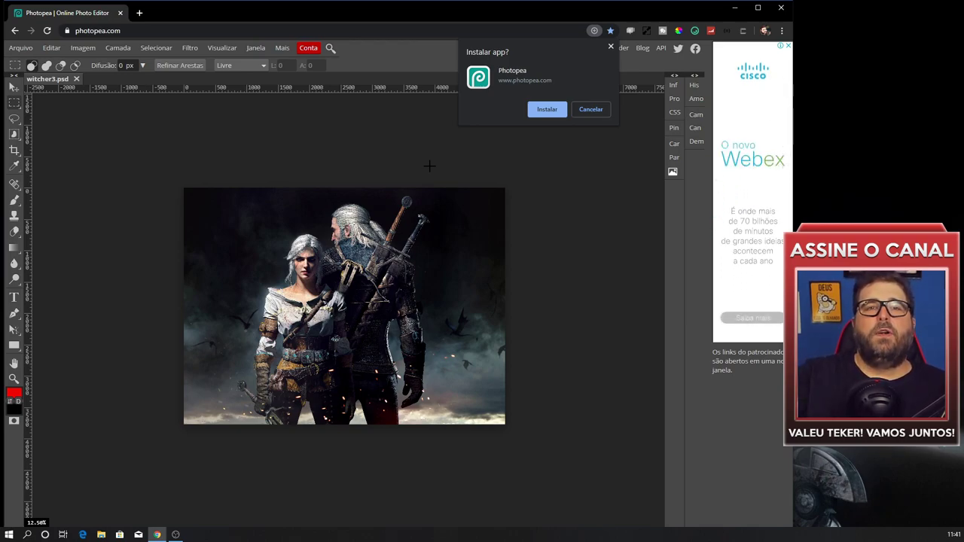
pyautogui.click(590, 109)
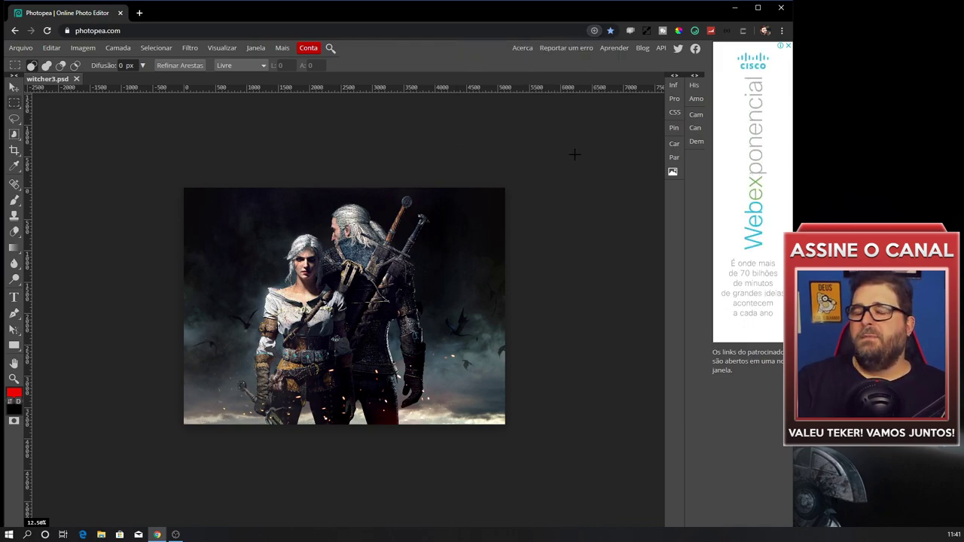